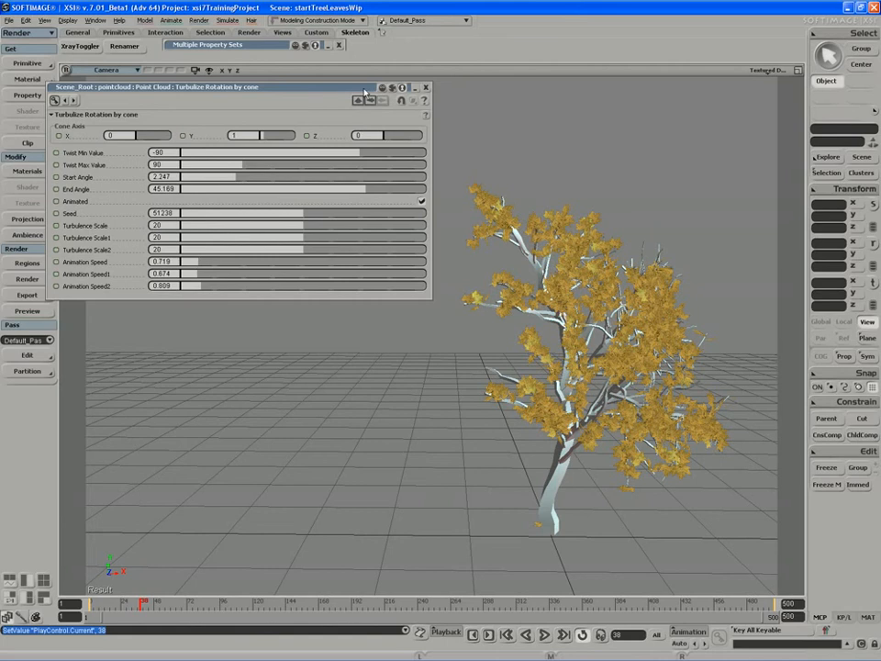
Select the leaf point cloud and open its ICE Tree.
{"action": "left_click_drag", "start_coordinate": [365, 91], "coordinate": [360, 86]}
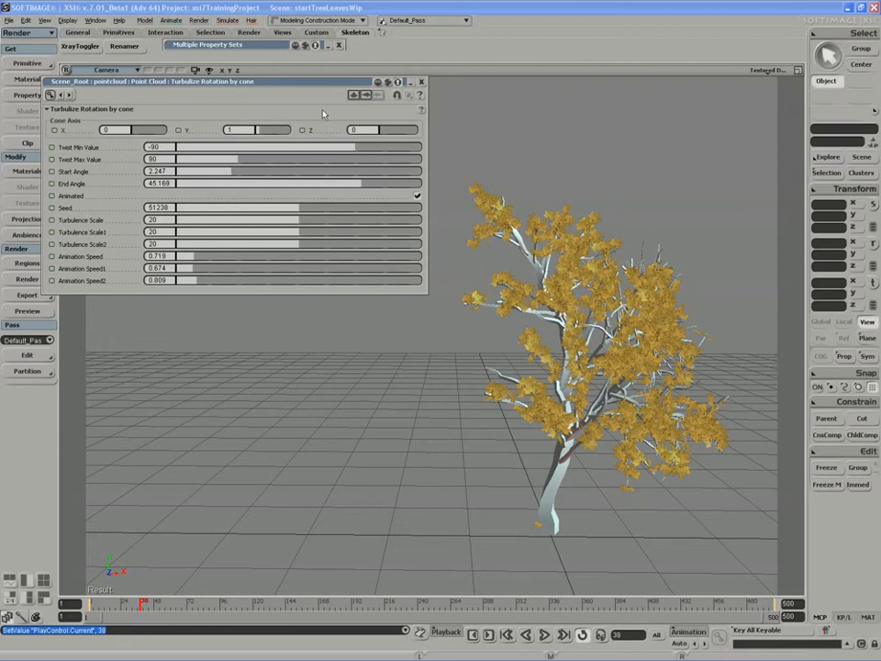
{"action": "left_click", "coordinate": [583, 235]}
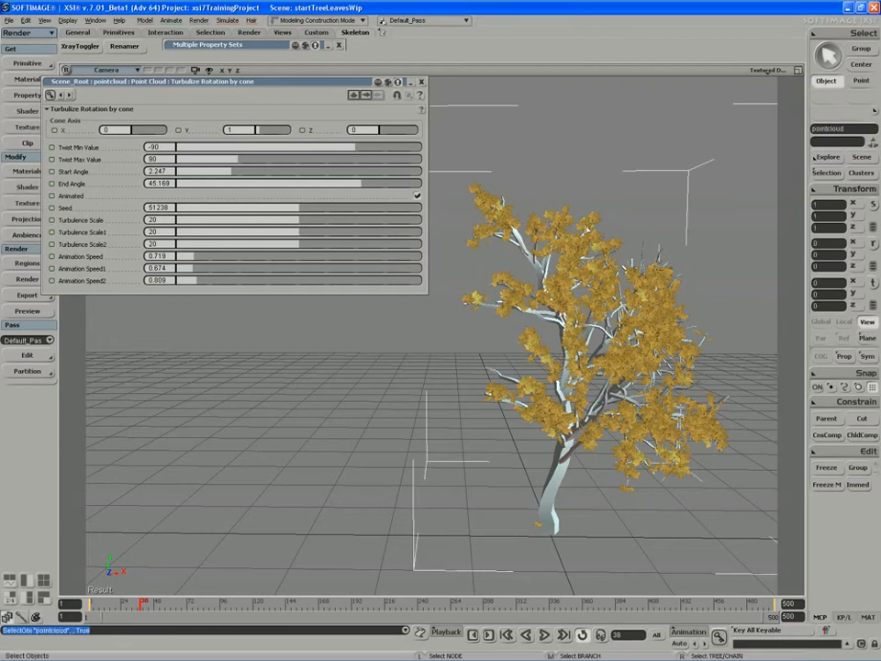
{"action": "key", "text": "alt+9"}
{"action": "left_click_drag", "start_coordinate": [405, 379], "coordinate": [433, 409]}
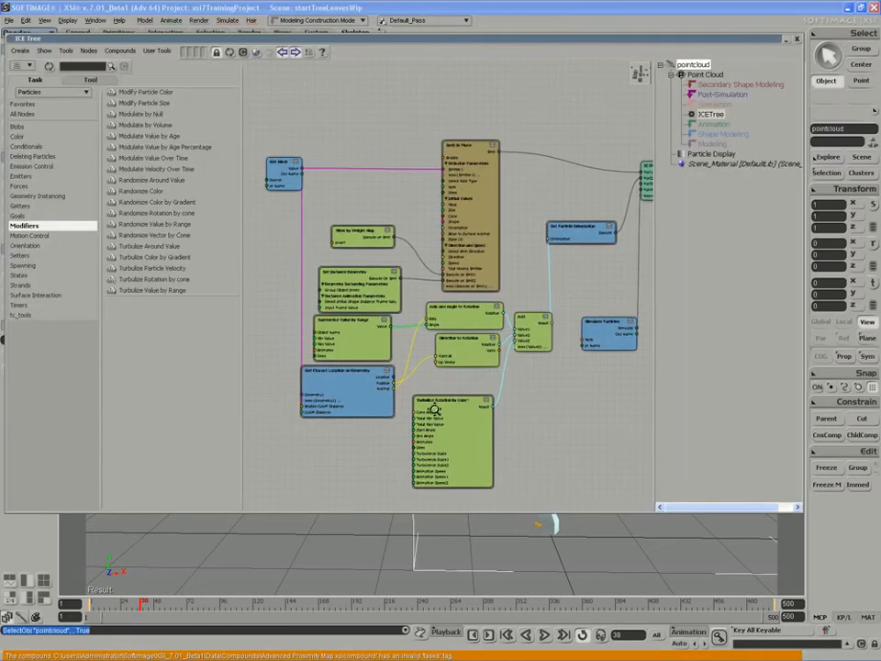
{"action": "middle_click_drag", "start_coordinate": [433, 409], "coordinate": [430, 375]}
Duplicate the Randomize Value by Range node and place the copy beside the Turbulize Rotation by cone node.
{"action": "left_click_drag", "start_coordinate": [430, 375], "coordinate": [426, 282]}
{"action": "left_click", "coordinate": [446, 352]}
{"action": "mouse_move", "coordinate": [445, 352]}
{"action": "left_mouse_down"}
{"action": "mouse_move", "coordinate": [463, 382]}
{"action": "mouse_move", "coordinate": [444, 370]}
{"action": "left_mouse_up"}
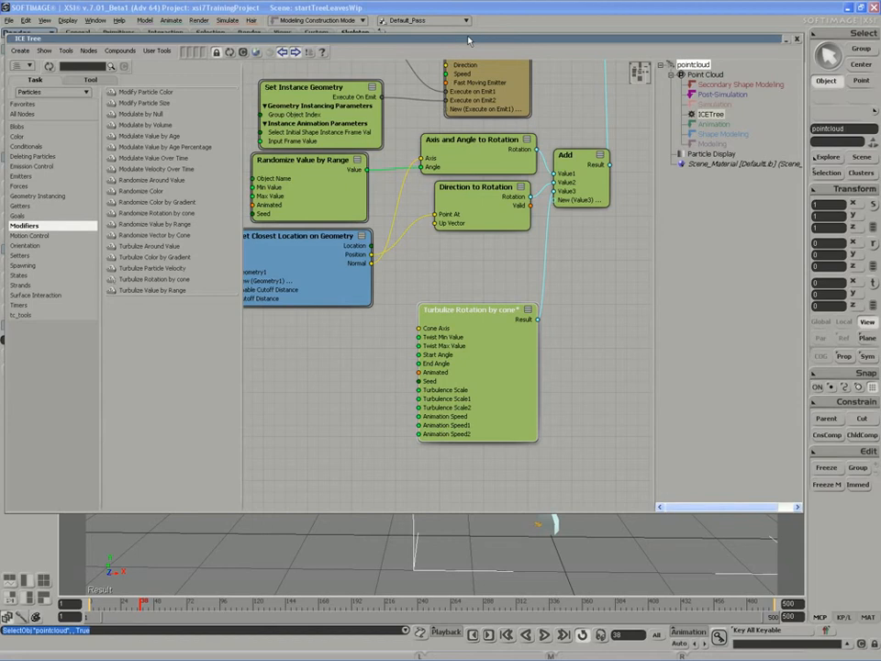
{"action": "left_click_drag", "start_coordinate": [468, 40], "coordinate": [536, 67]}
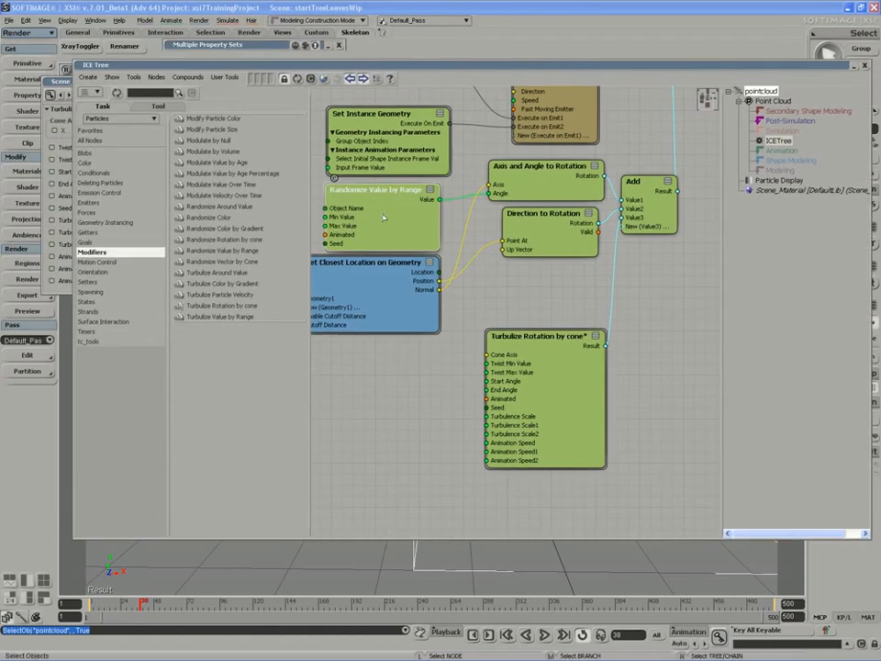
{"action": "left_click_drag", "start_coordinate": [383, 218], "coordinate": [379, 407]}
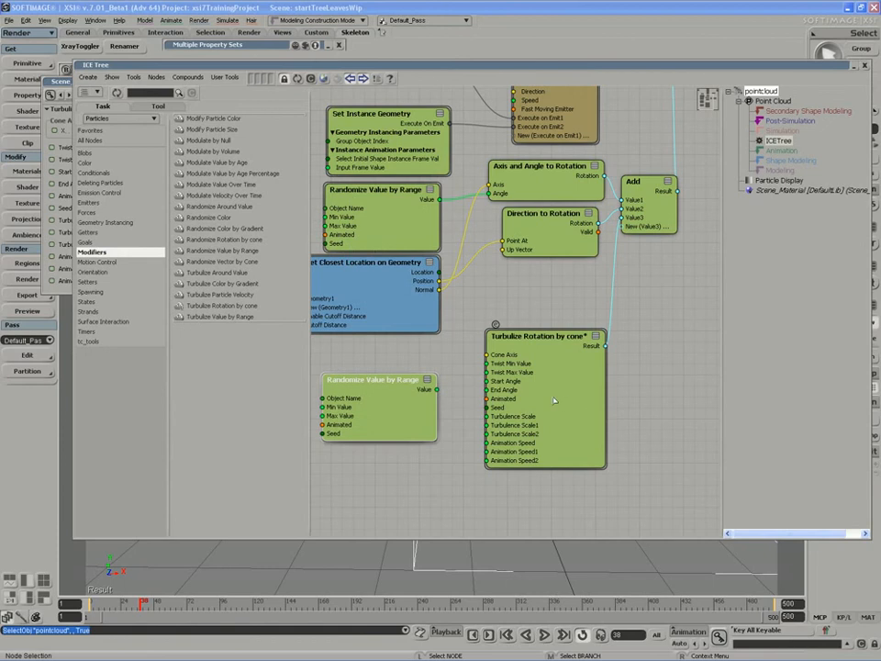
Set Turbulence Scale, Turbulence Scale1 and Turbulence Scale2 of the Turbulize Rotation by cone node to 4.
{"action": "double_click", "coordinate": [553, 400]}
{"action": "left_click_drag", "start_coordinate": [483, 66], "coordinate": [487, 288]}
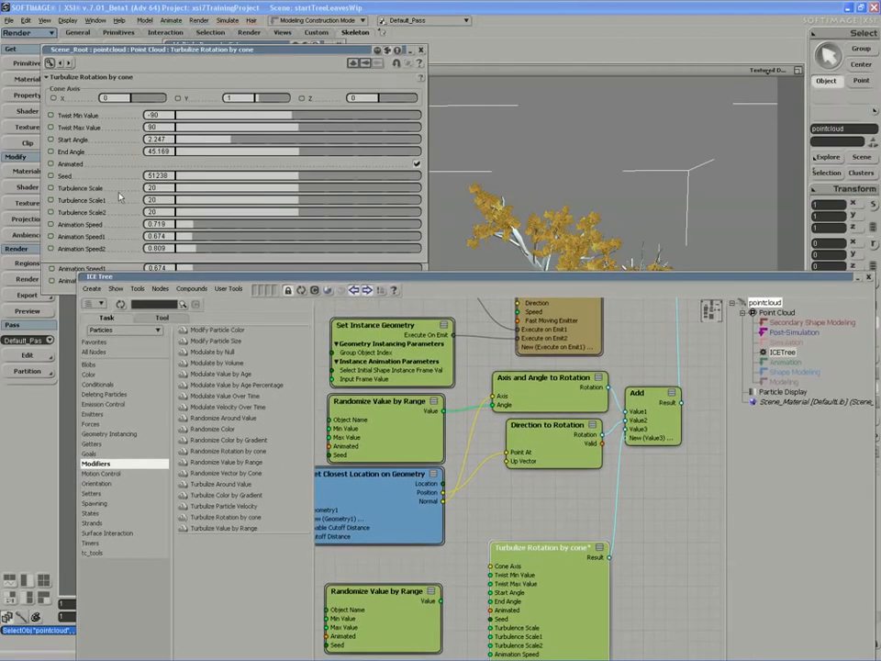
{"action": "double_click", "coordinate": [153, 187]}
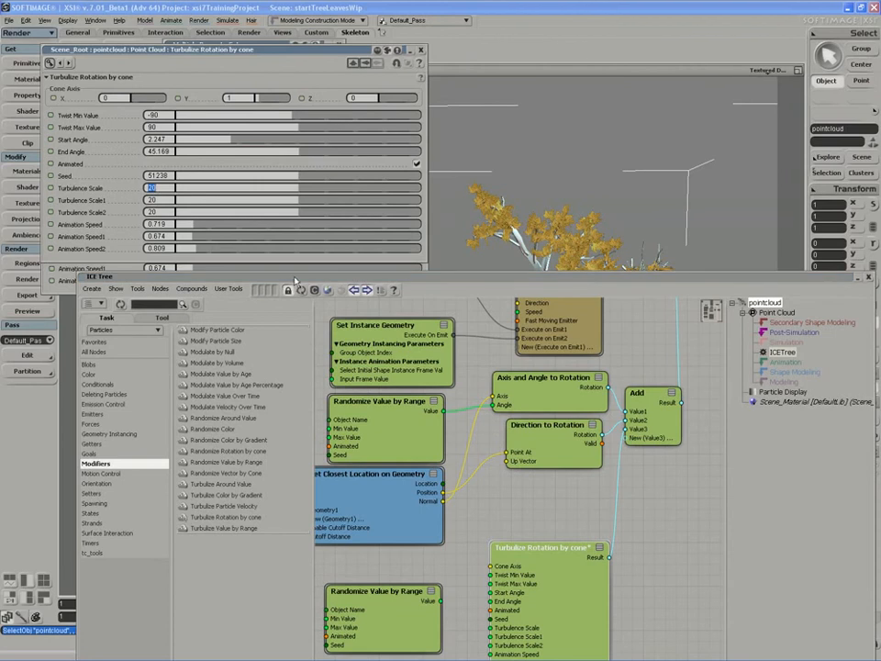
{"action": "double_click", "coordinate": [294, 279]}
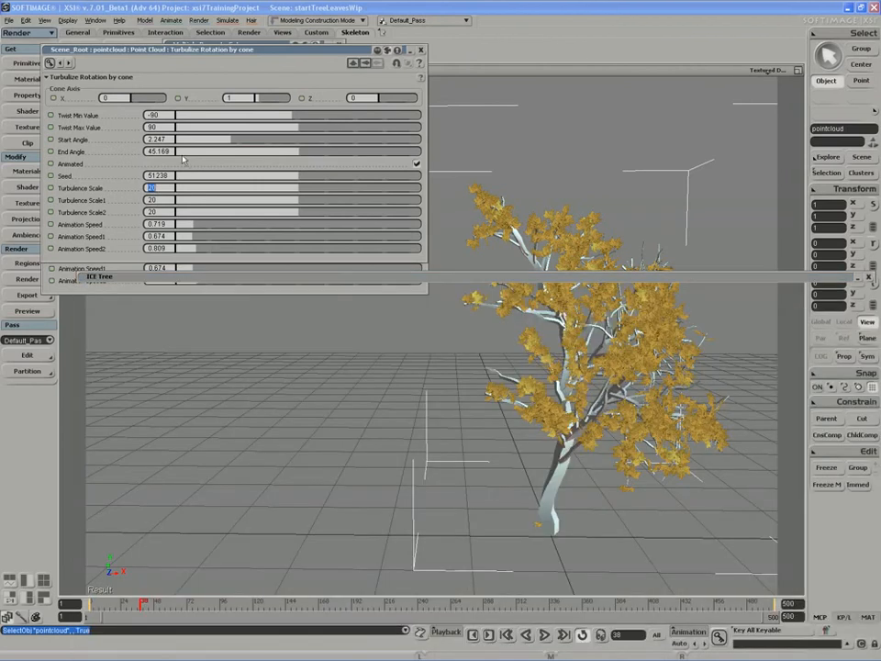
{"action": "type", "text": "4"}
{"action": "key", "text": "Tab"}
{"action": "type", "text": "4"}
{"action": "key", "text": "Tab"}
{"action": "type", "text": "4"}
{"action": "key", "text": "Tab"}
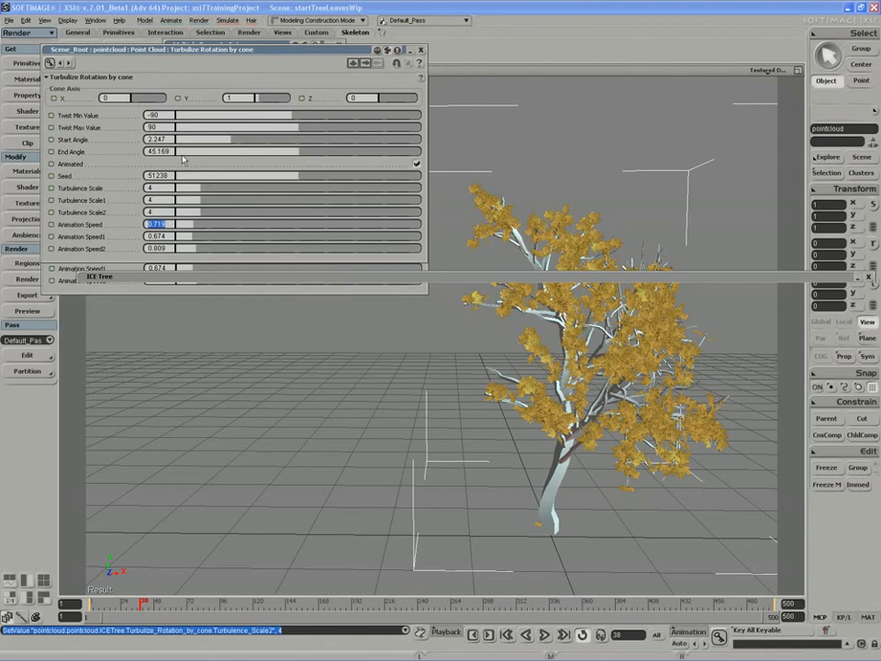
Play the simulation from the start and examine how the leaves turbulate with the reduced turbulence scales.
{"action": "left_click", "coordinate": [531, 634]}
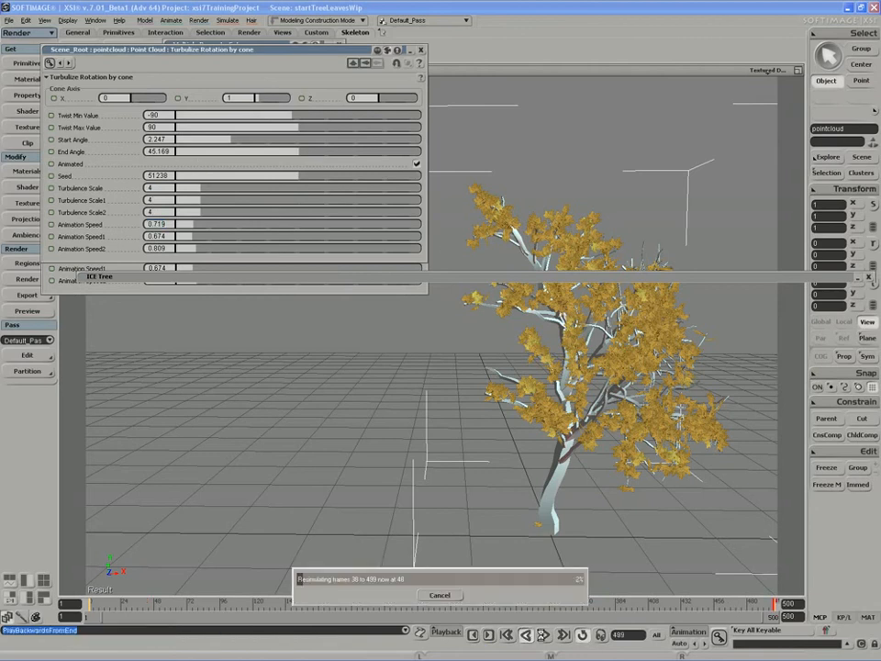
{"action": "left_click", "coordinate": [445, 596]}
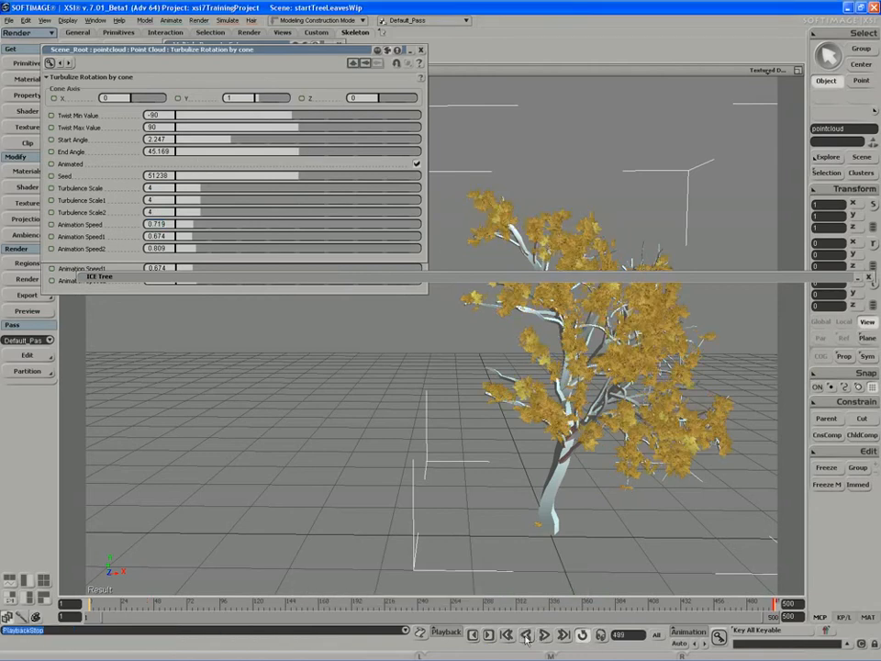
{"action": "left_click", "coordinate": [544, 634]}
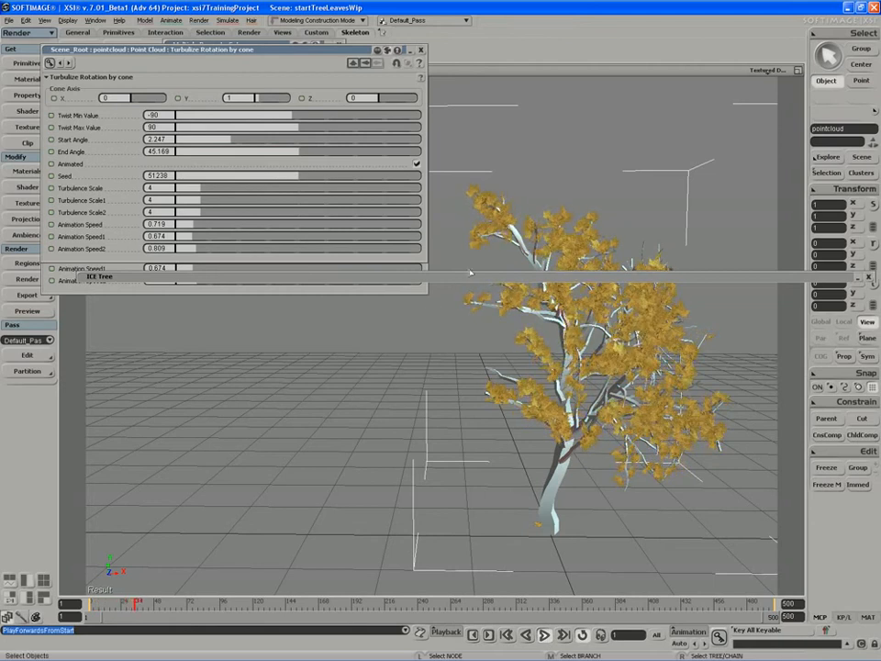
{"action": "left_click", "coordinate": [544, 634]}
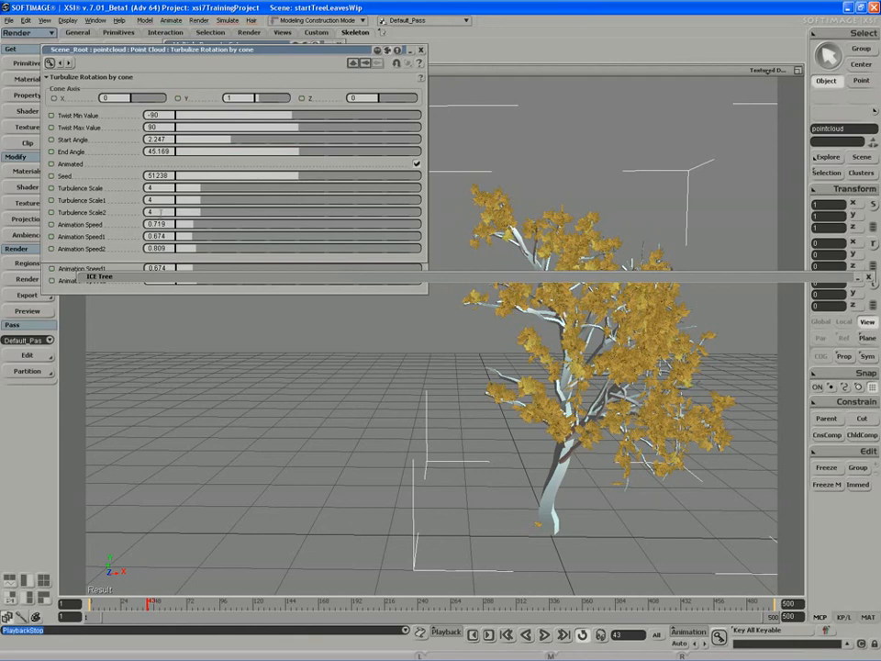
Duplicate the unconnected Randomize Value by Range node and connect the upper one's value to Turbulence Scale, Turbulence Scale1 and Turbulence Scale2.
{"action": "double_click", "coordinate": [178, 279]}
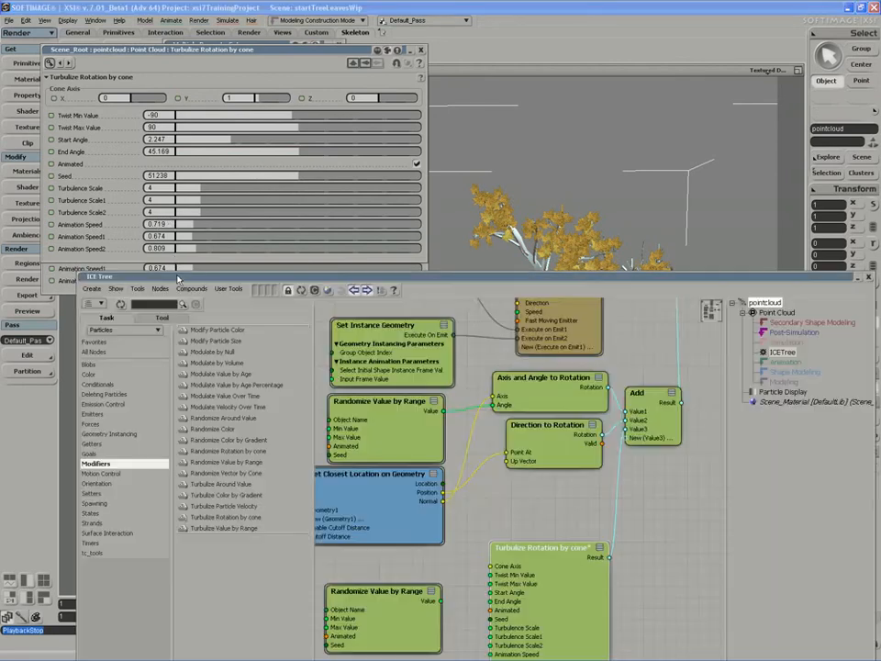
{"action": "left_click_drag", "start_coordinate": [523, 562], "coordinate": [556, 387]}
{"action": "left_click", "coordinate": [399, 444]}
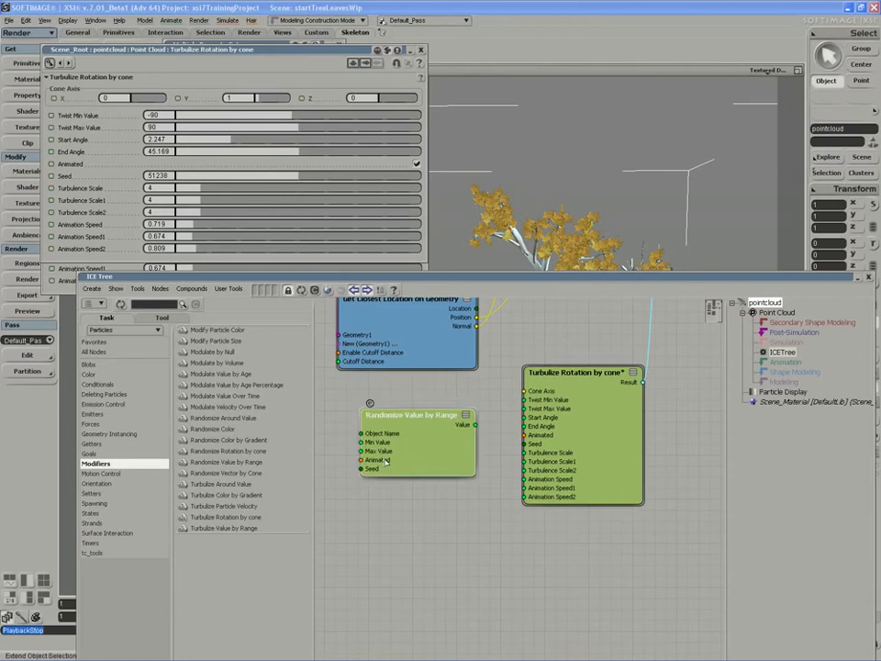
{"action": "key", "text": "ctrl+c"}
{"action": "key", "text": "ctrl+v"}
{"action": "left_click_drag", "start_coordinate": [422, 450], "coordinate": [418, 525]}
{"action": "left_click_drag", "start_coordinate": [435, 436], "coordinate": [527, 455]}
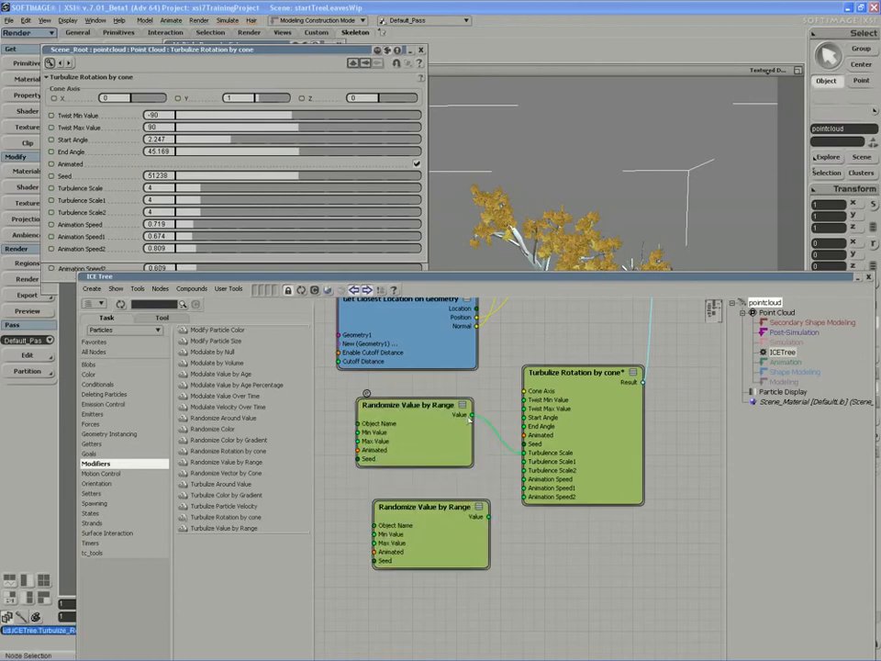
{"action": "left_click_drag", "start_coordinate": [473, 416], "coordinate": [528, 471]}
Set the turbulence-scale Randomize Value by Range node to a minimum of 3, a maximum of 5 and seed 22727.
{"action": "left_click", "coordinate": [446, 444]}
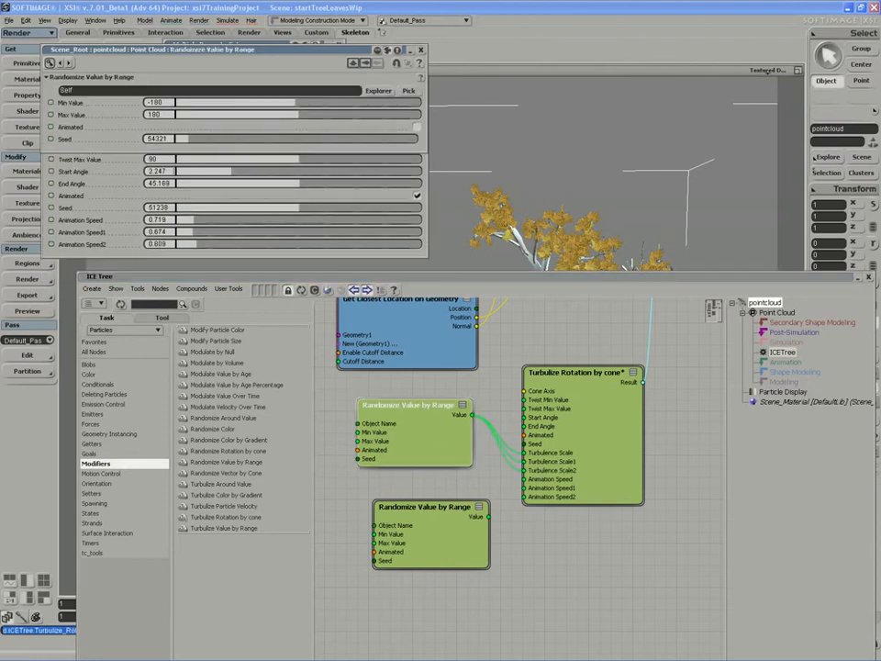
{"action": "double_click", "coordinate": [161, 101]}
{"action": "left_click_drag", "start_coordinate": [248, 58], "coordinate": [391, 71]}
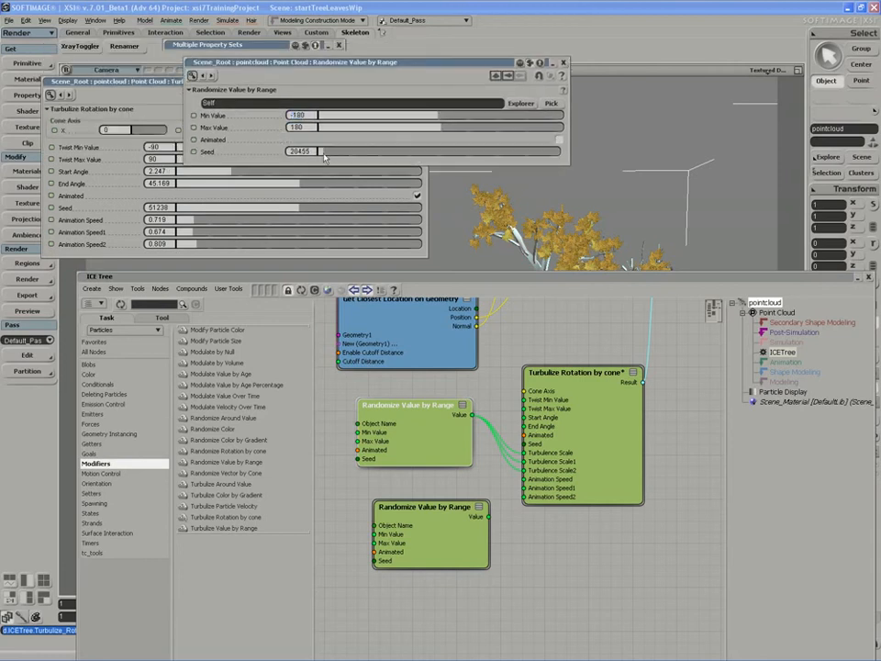
{"action": "left_click_drag", "start_coordinate": [322, 158], "coordinate": [328, 154]}
{"action": "left_click_drag", "start_coordinate": [305, 115], "coordinate": [289, 116]}
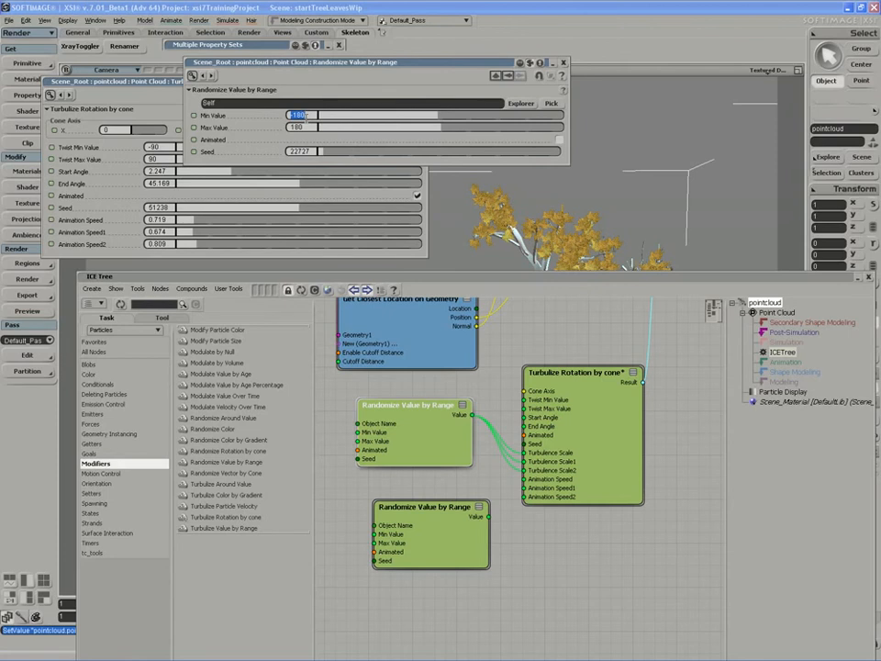
{"action": "type", "text": "3"}
{"action": "key", "text": "Tab"}
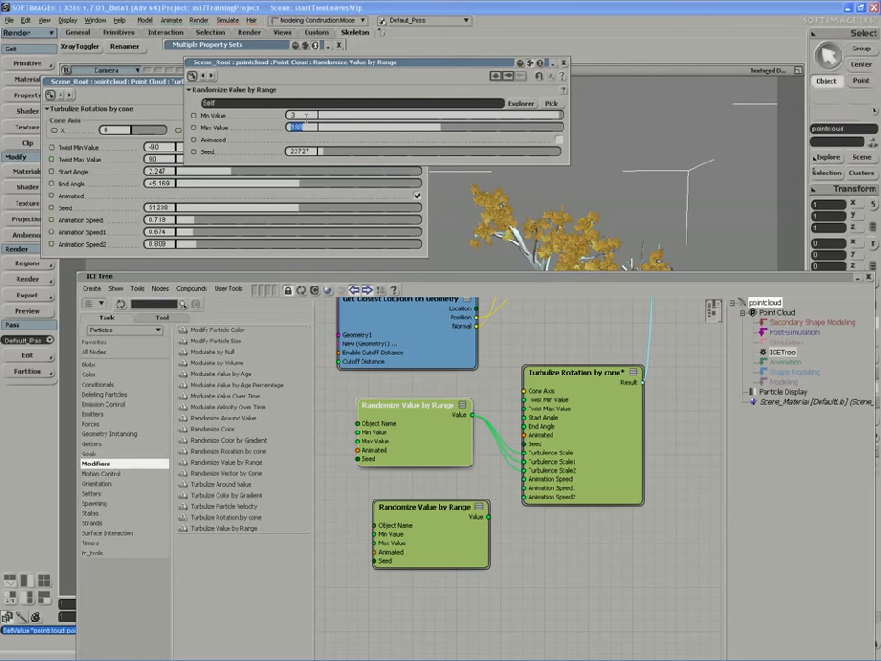
{"action": "type", "text": "5"}
{"action": "key", "text": "Return"}
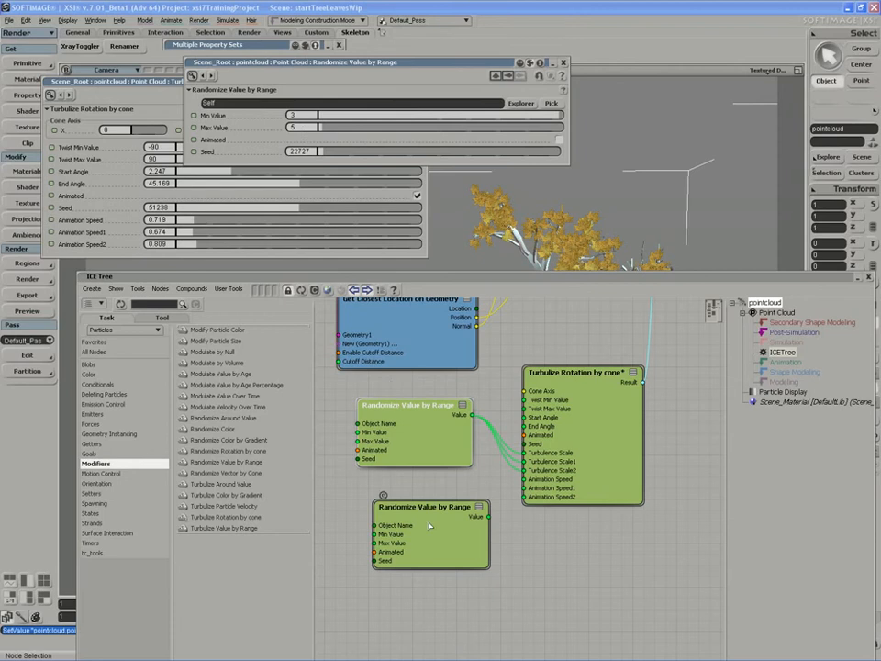
Connect the lower Randomize Value by Range node to Animation Speed, Speed1 and Speed2, with a minimum of 0.78 and a maximum of 1.3.
{"action": "left_click_drag", "start_coordinate": [434, 528], "coordinate": [431, 510]}
{"action": "left_click_drag", "start_coordinate": [485, 497], "coordinate": [524, 497]}
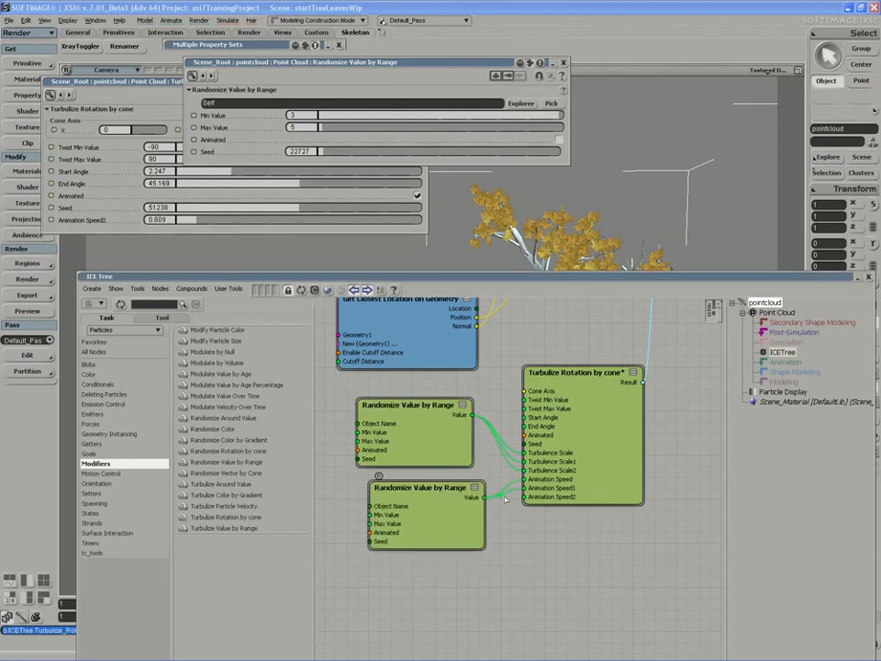
{"action": "left_click", "coordinate": [437, 503]}
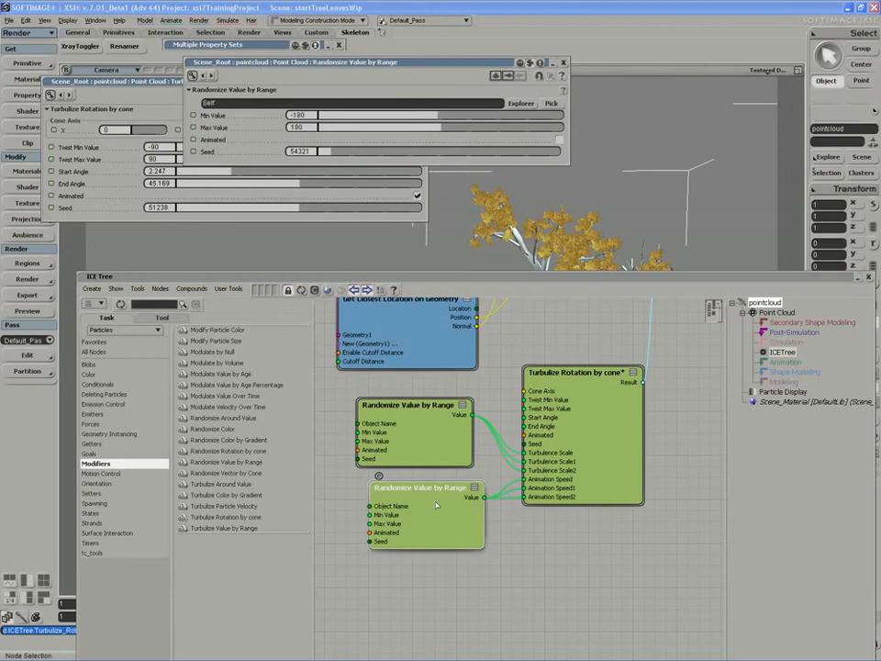
{"action": "left_click", "coordinate": [299, 116]}
{"action": "key", "text": "BackSpace"}
{"action": "key", "text": "Tab"}
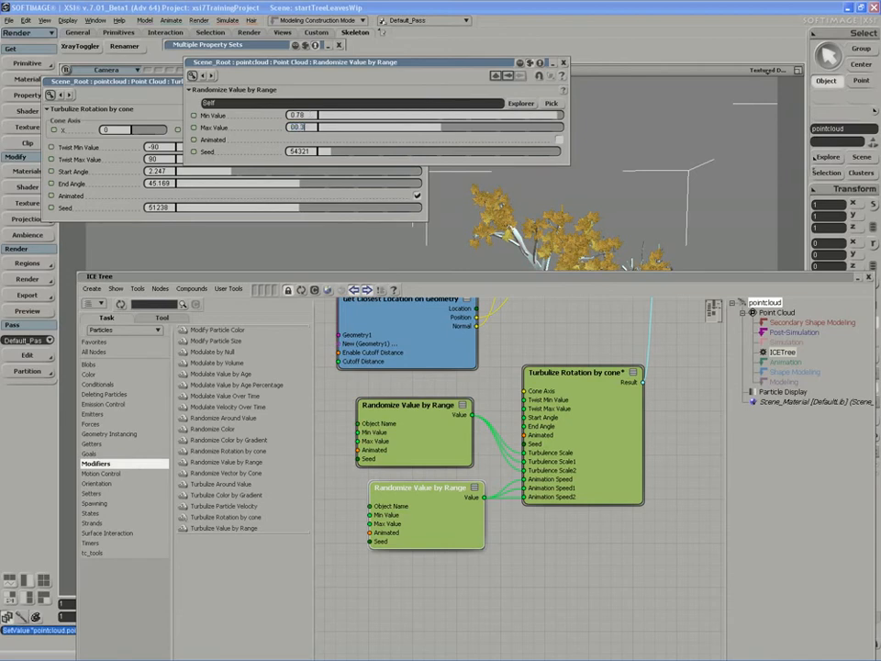
{"action": "type", "text": ".3"}
{"action": "key", "text": "Return"}
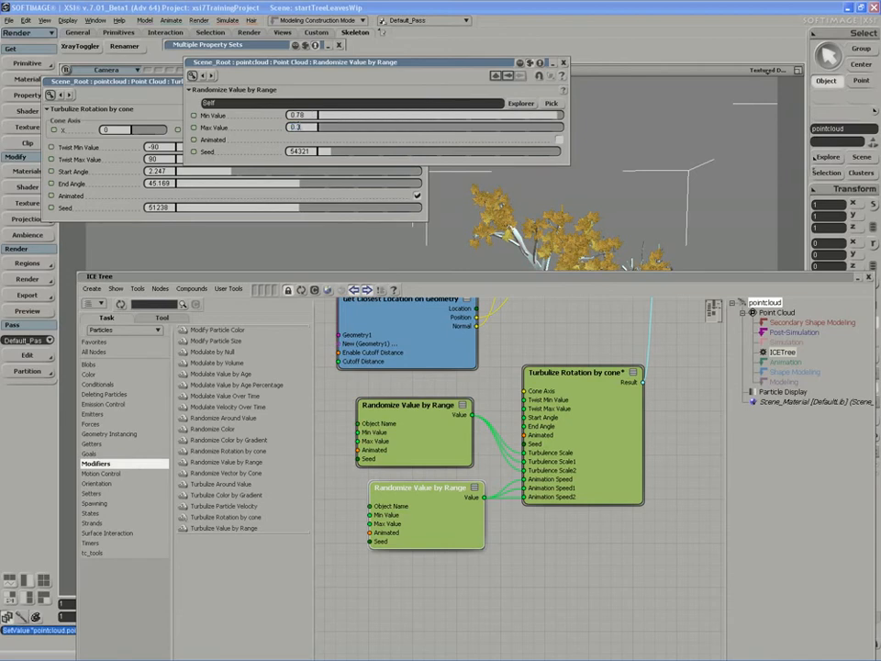
{"action": "left_click_drag", "start_coordinate": [292, 128], "coordinate": [306, 127]}
Collapse the ICE Tree window and play the simulation to examine the leaves' randomized turbulence scale and speed.
{"action": "double_click", "coordinate": [491, 277]}
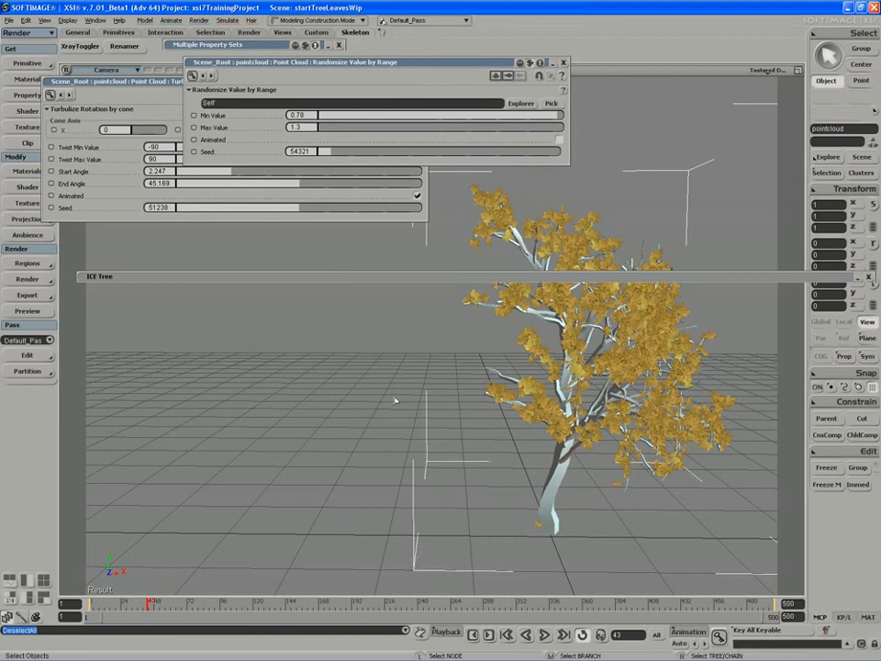
{"action": "left_click", "coordinate": [544, 635]}
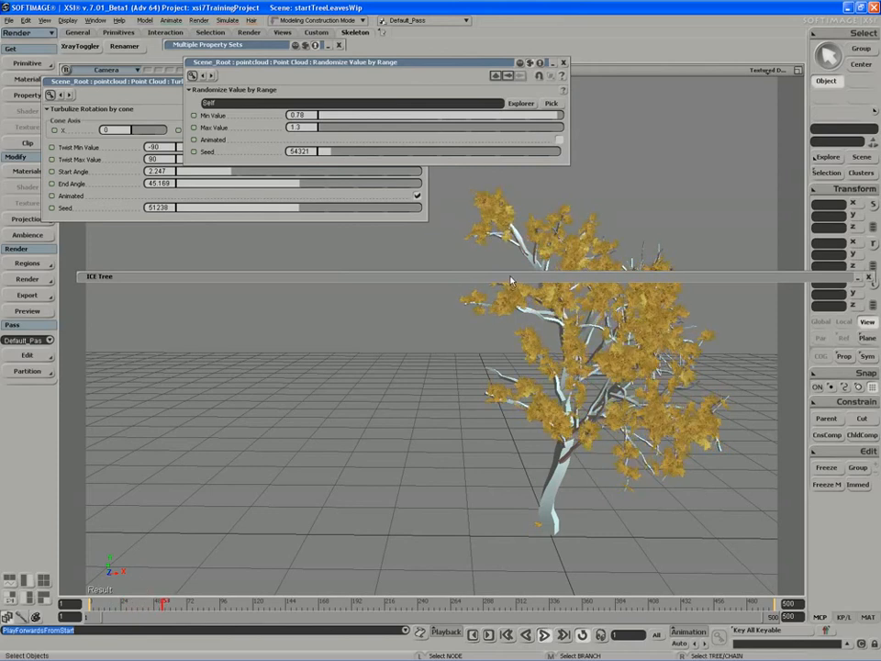
{"action": "left_click", "coordinate": [544, 635]}
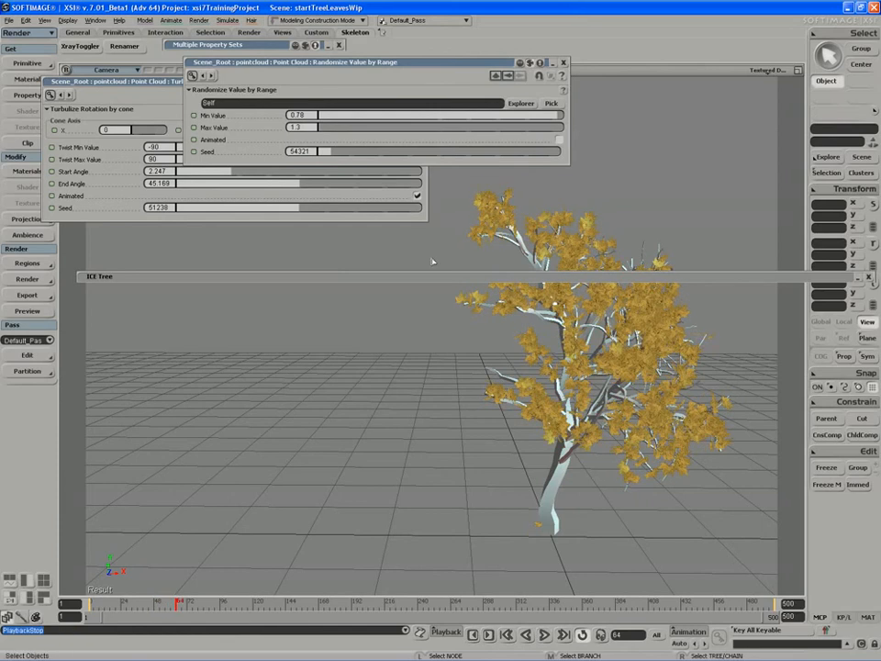
Restore the ICE Tree window and move the ICETree output node farther from the Set Particle Orientation node.
{"action": "double_click", "coordinate": [437, 279]}
{"action": "left_click_drag", "start_coordinate": [435, 281], "coordinate": [416, 151]}
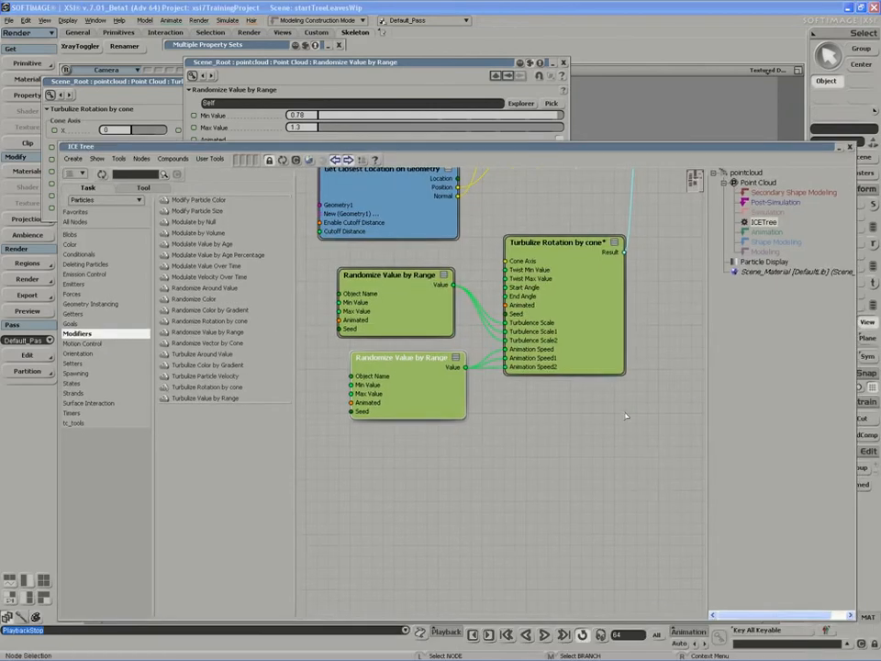
{"action": "key", "text": "s"}
{"action": "left_click_drag", "start_coordinate": [591, 396], "coordinate": [553, 478]}
{"action": "key", "text": "s"}
{"action": "scroll", "coordinate": [606, 358], "scroll_direction": "down", "scroll_amount": 4}
{"action": "left_click_drag", "start_coordinate": [607, 358], "coordinate": [491, 506]}
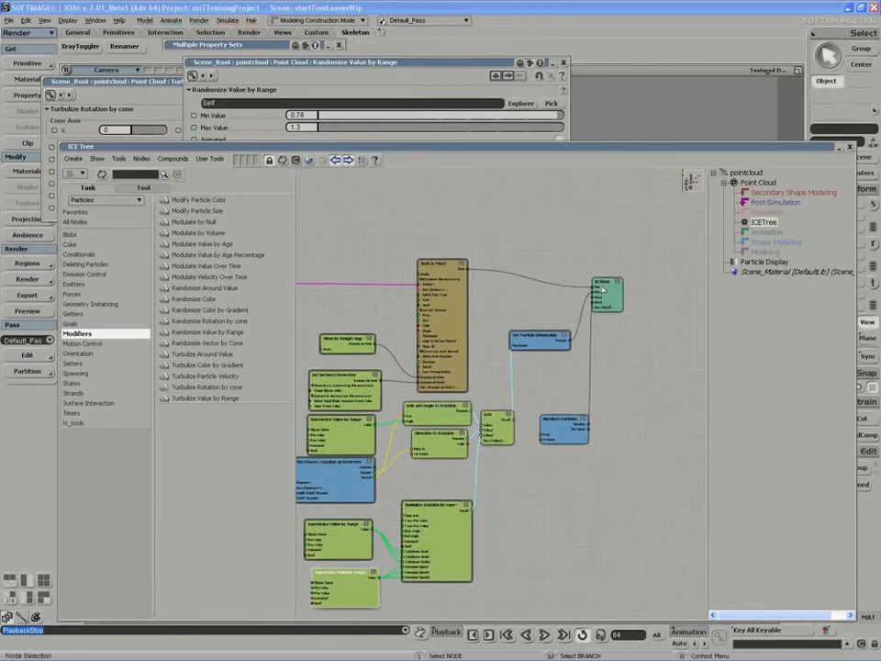
{"action": "left_click_drag", "start_coordinate": [612, 293], "coordinate": [663, 349]}
{"action": "key", "text": "s"}
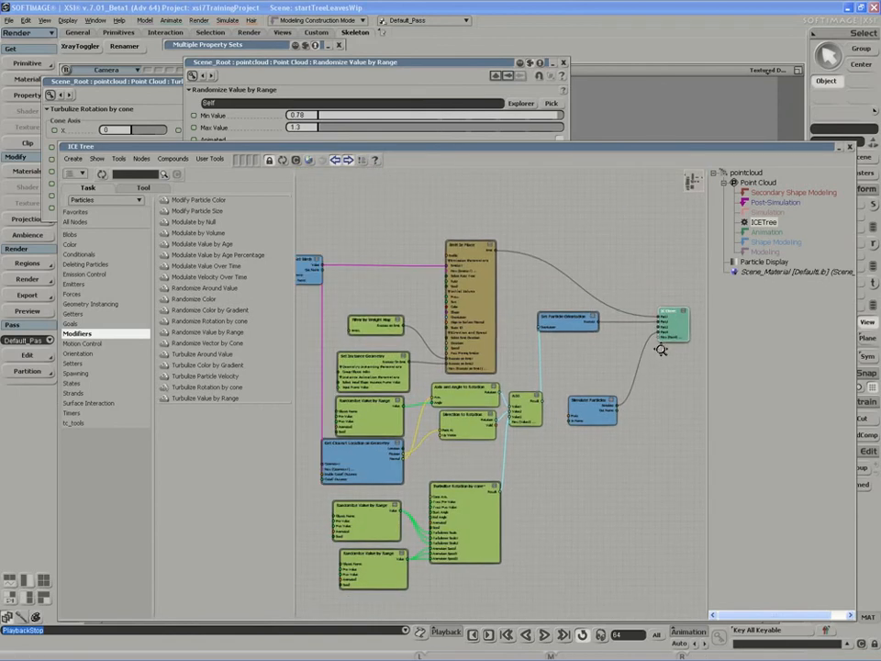
{"action": "scroll", "coordinate": [447, 325], "scroll_direction": "up", "scroll_amount": 3}
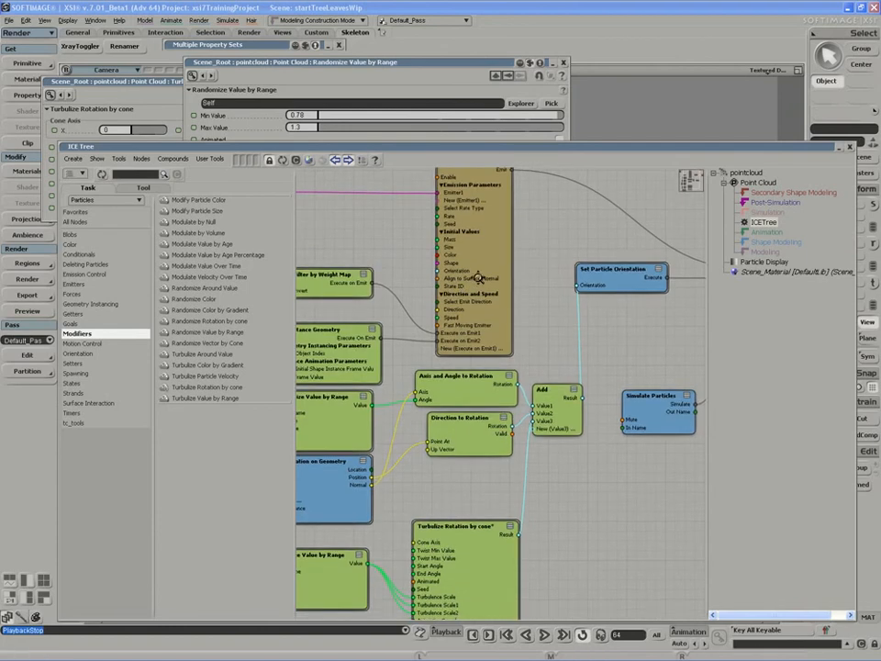
{"action": "left_click_drag", "start_coordinate": [531, 279], "coordinate": [389, 310]}
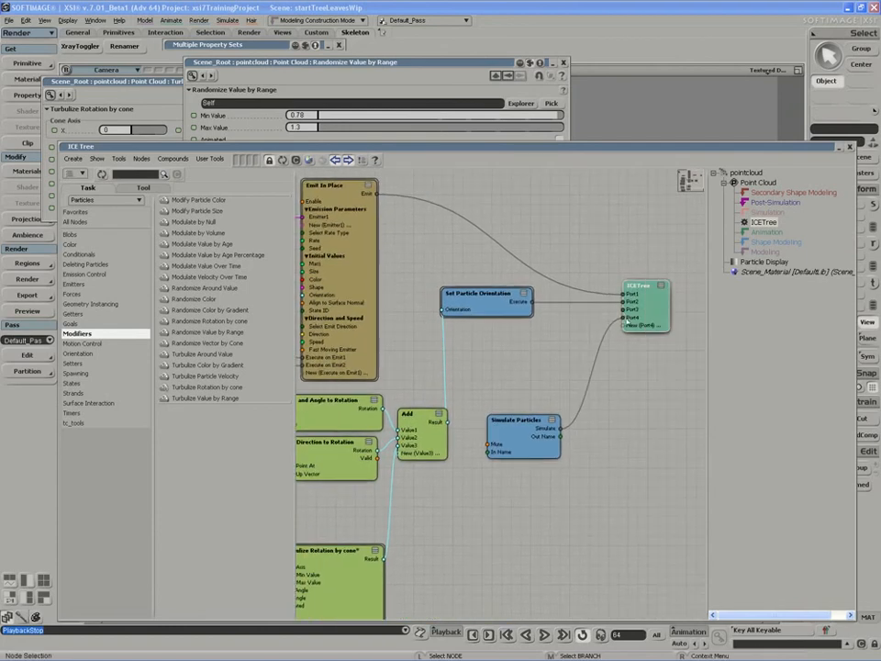
{"action": "left_click_drag", "start_coordinate": [640, 310], "coordinate": [652, 313]}
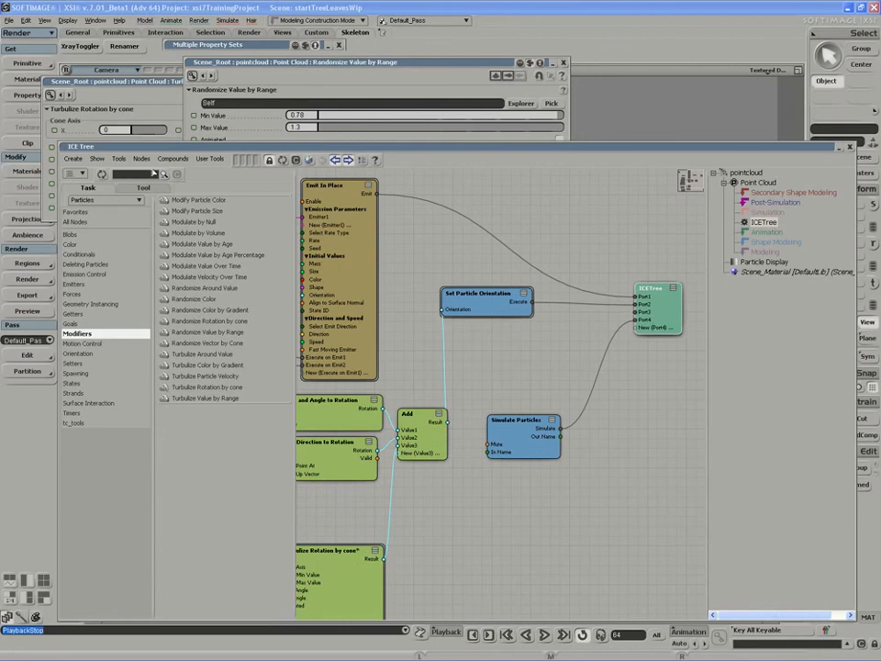
Search the node library for size and scale presets, and add a Set Particle Scale node above Simulate Particles.
{"action": "left_click", "coordinate": [158, 174]}
{"action": "type", "text": "size"}
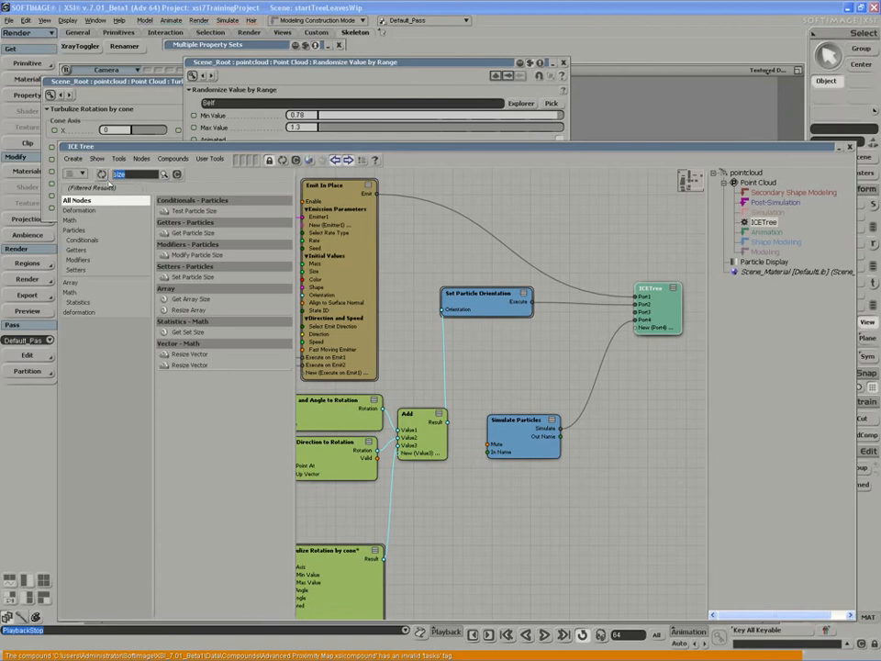
{"action": "double_click", "coordinate": [126, 177]}
{"action": "type", "text": "scale"}
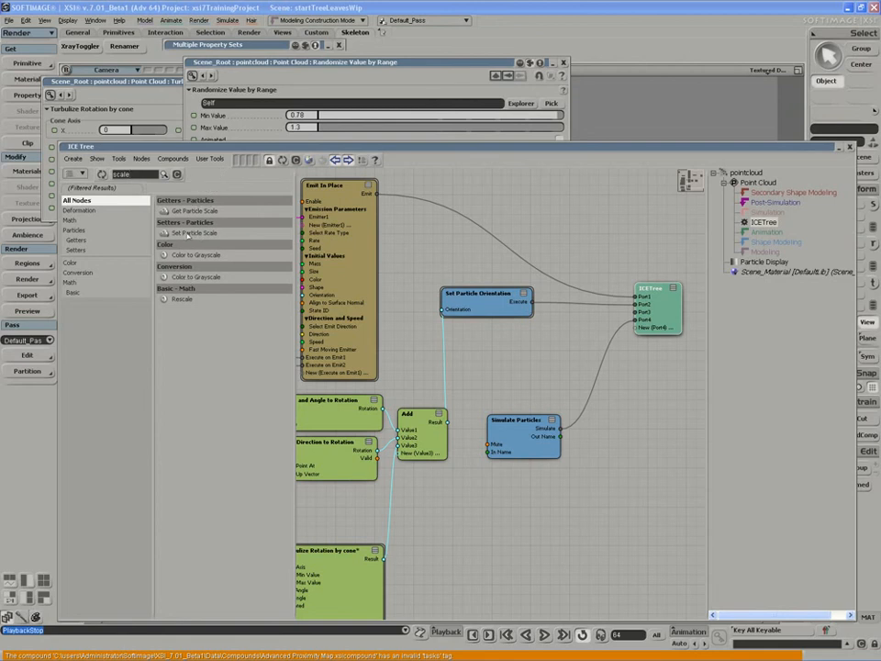
{"action": "left_click_drag", "start_coordinate": [188, 233], "coordinate": [550, 379]}
{"action": "key", "text": "s"}
Find the Scalar to 3D Vector node, add it to the tree and place it below Set Particle Scale.
{"action": "double_click", "coordinate": [136, 174]}
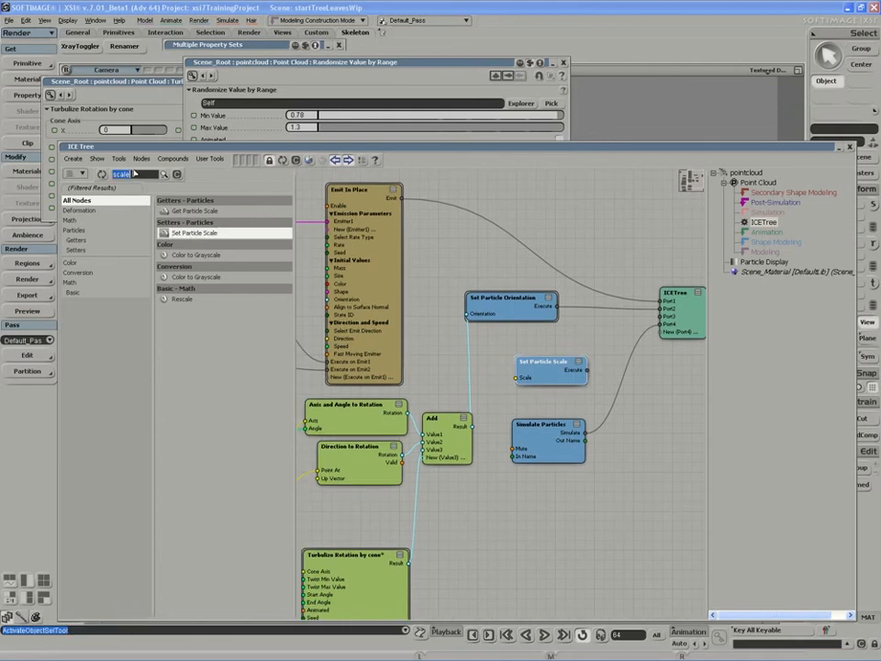
{"action": "type", "text": "scalar"}
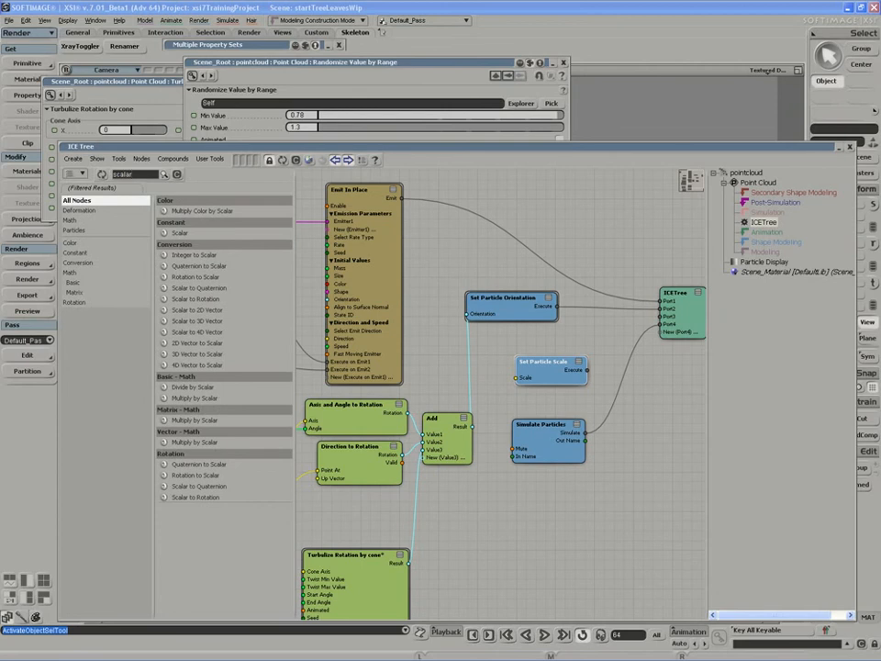
{"action": "left_click_drag", "start_coordinate": [195, 321], "coordinate": [489, 354]}
{"action": "key", "text": "s"}
{"action": "left_click_drag", "start_coordinate": [654, 525], "coordinate": [621, 471]}
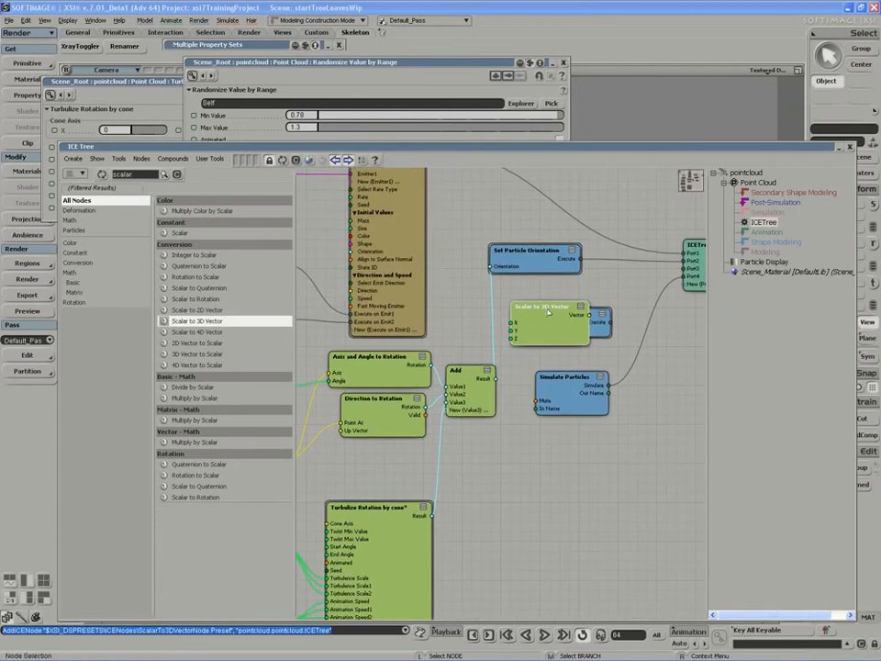
{"action": "left_click_drag", "start_coordinate": [547, 310], "coordinate": [534, 454]}
Move Simulate Particles out of the way, connect Scalar to 3D Vector to Set Particle Scale's Scale, and its Execute output to ICETree Port3.
{"action": "left_click_drag", "start_coordinate": [562, 404], "coordinate": [595, 594]}
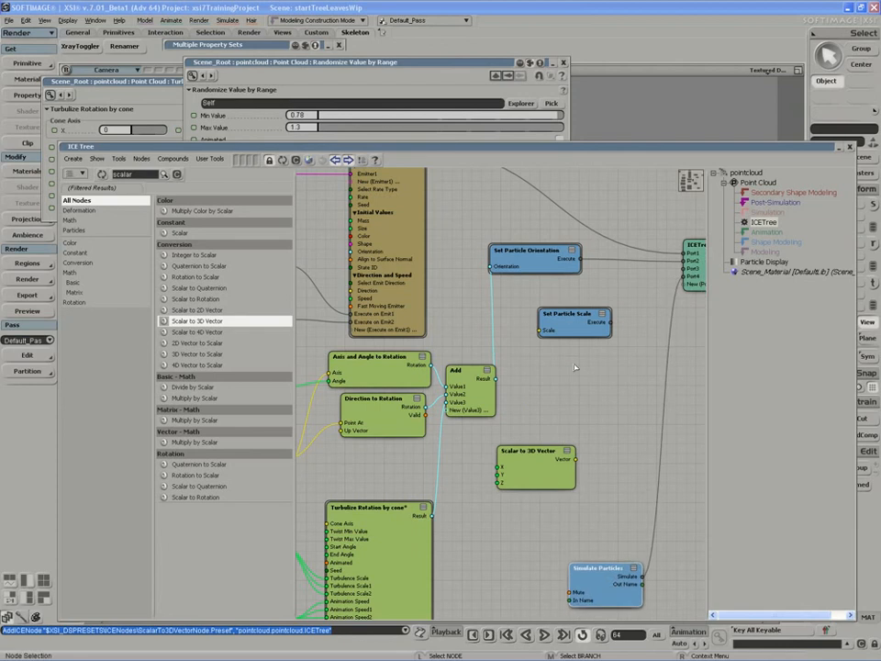
{"action": "left_click_drag", "start_coordinate": [550, 317], "coordinate": [576, 410]}
{"action": "left_click_drag", "start_coordinate": [553, 471], "coordinate": [566, 423]}
{"action": "left_click_drag", "start_coordinate": [633, 408], "coordinate": [613, 419]}
{"action": "key", "text": "s"}
{"action": "left_click_drag", "start_coordinate": [617, 379], "coordinate": [583, 383]}
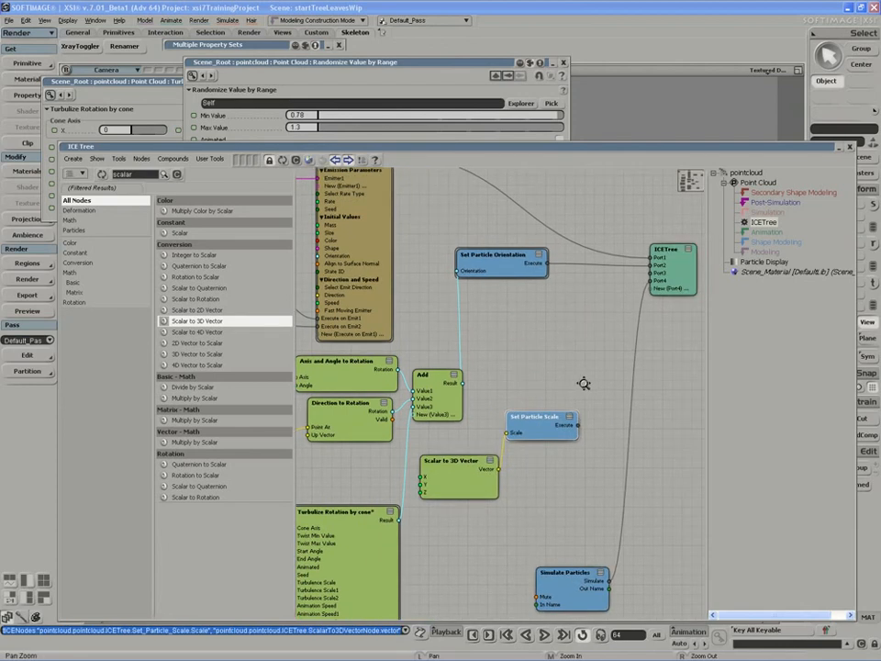
{"action": "left_click_drag", "start_coordinate": [578, 424], "coordinate": [649, 272]}
Reposition the Set Particle Scale and Scalar to 3D Vector nodes clear of the Add and Turbulize Rotation by cone nodes.
{"action": "left_click_drag", "start_coordinate": [505, 442], "coordinate": [533, 407]}
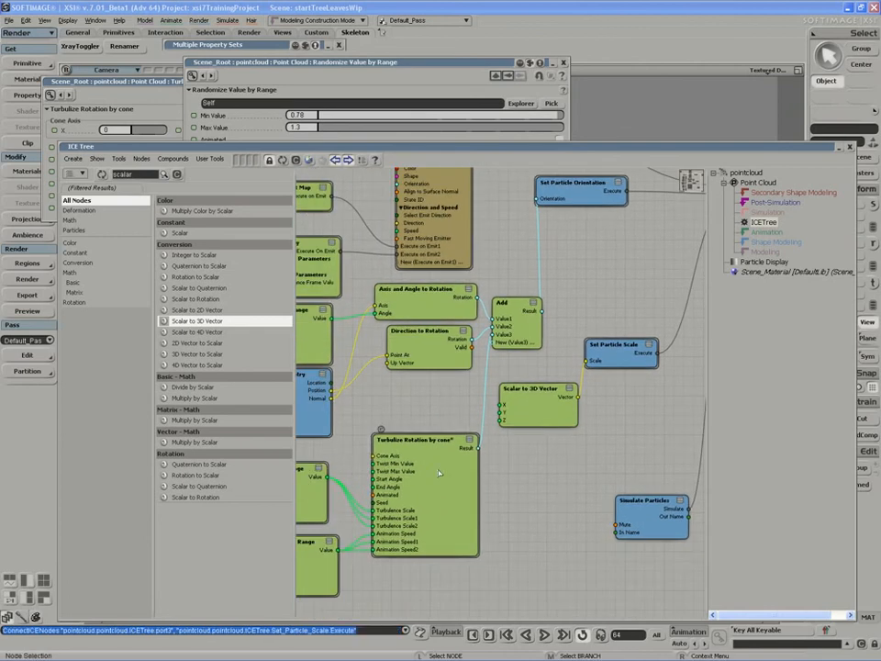
{"action": "left_click_drag", "start_coordinate": [437, 471], "coordinate": [430, 467]}
{"action": "left_click_drag", "start_coordinate": [625, 355], "coordinate": [655, 364]}
{"action": "mouse_move", "coordinate": [543, 407]}
{"action": "left_mouse_down"}
{"action": "mouse_move", "coordinate": [562, 419]}
{"action": "mouse_move", "coordinate": [548, 404]}
{"action": "mouse_move", "coordinate": [543, 416]}
{"action": "left_mouse_up"}
{"action": "key", "text": "s"}
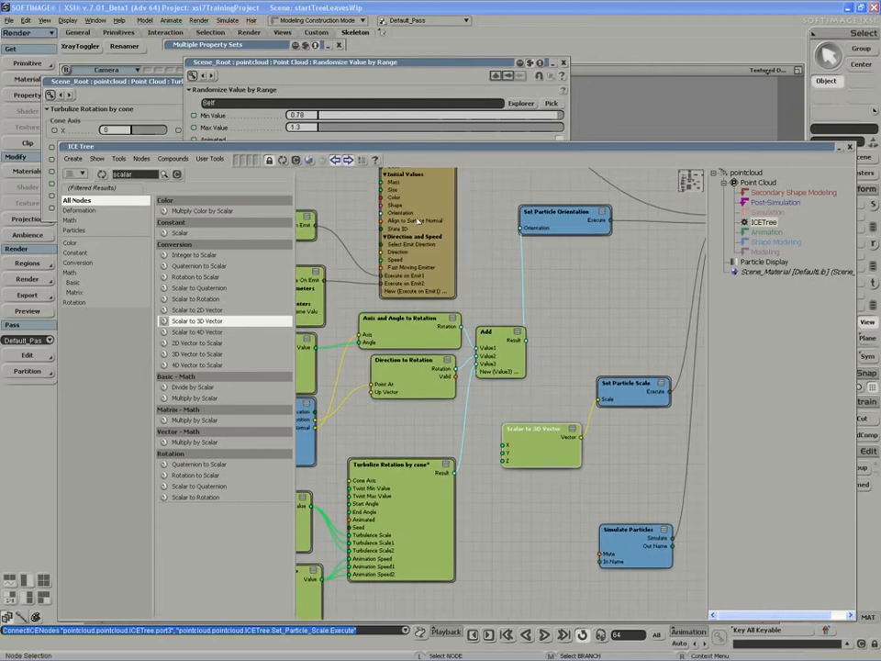
Move the ICE Tree window lower and check the particle size in the Emit In Place node's properties.
{"action": "left_click_drag", "start_coordinate": [431, 148], "coordinate": [462, 179]}
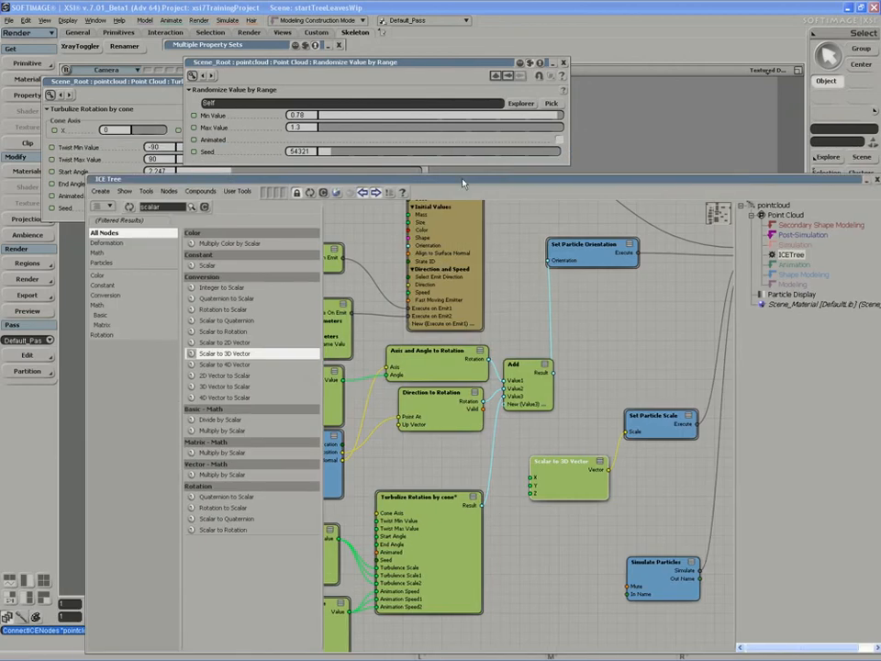
{"action": "double_click", "coordinate": [444, 265]}
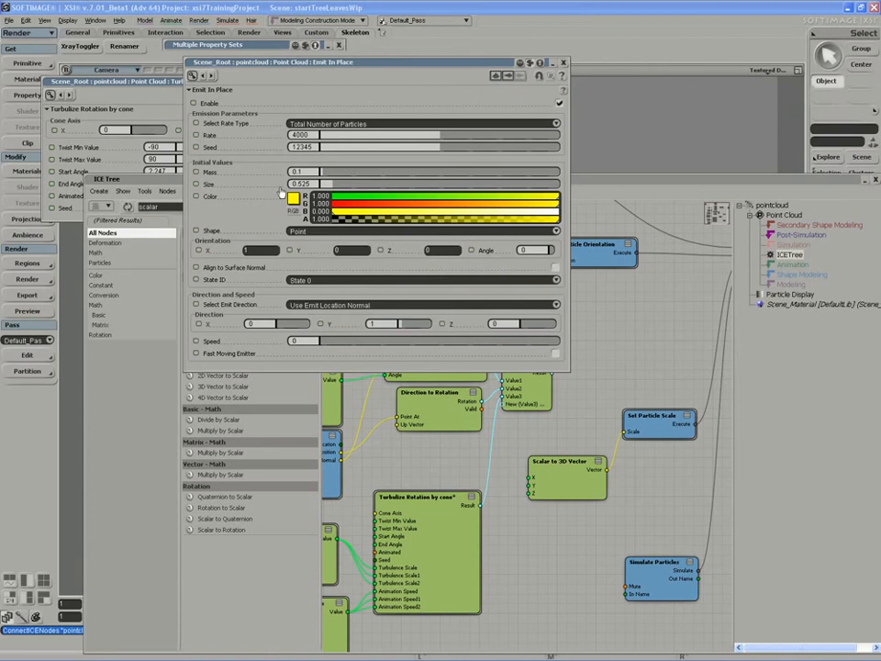
{"action": "left_click", "coordinate": [563, 63]}
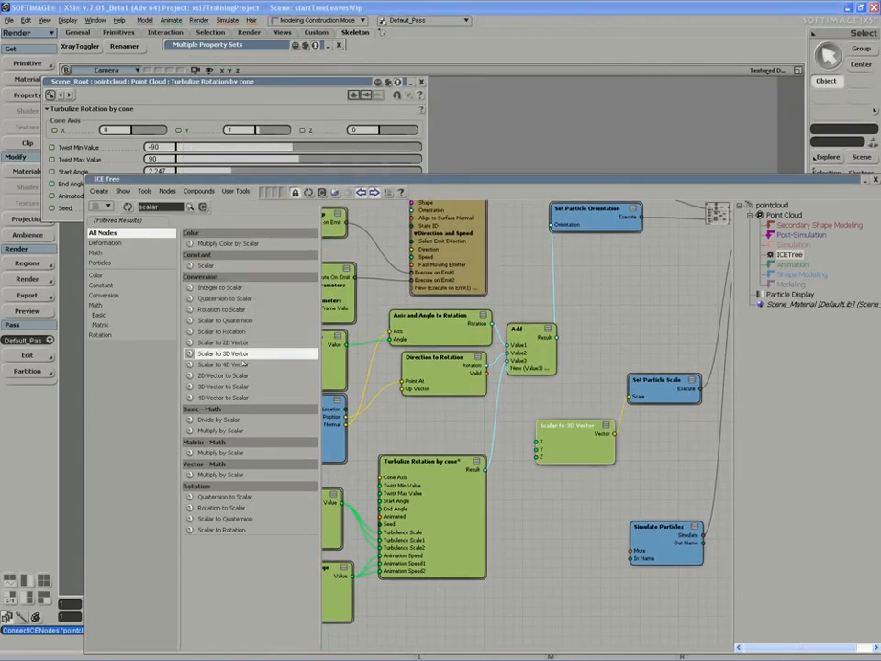
Duplicate the animation-speed Randomize Value by Range node, place the copy below Turbulize Rotation by cone, and set its minimum to 0.35 and maximum to 0.65.
{"action": "left_click_drag", "start_coordinate": [378, 411], "coordinate": [452, 262]}
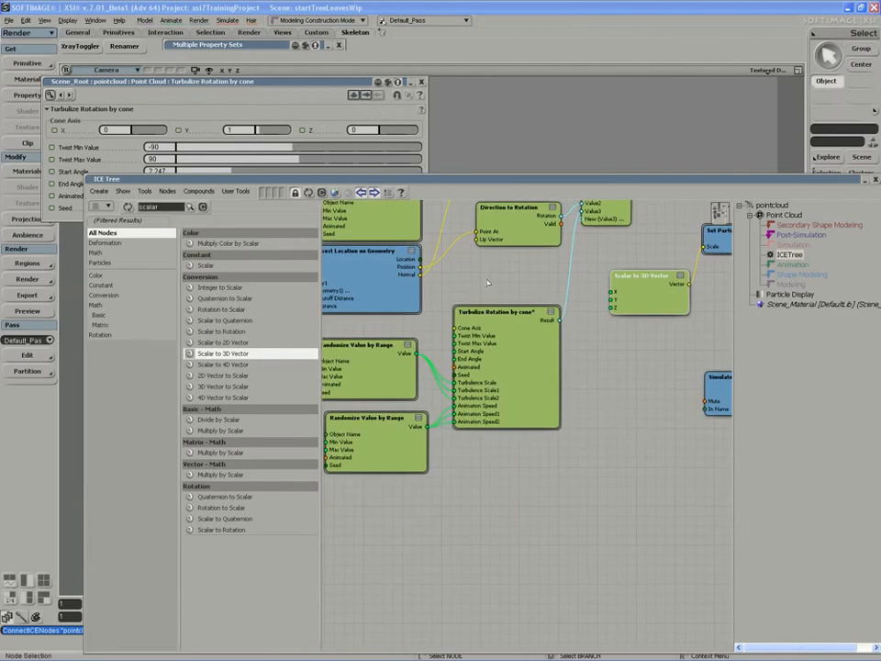
{"action": "left_click", "coordinate": [358, 427], "text": "shift"}
{"action": "key", "text": "ctrl+v"}
{"action": "left_click_drag", "start_coordinate": [369, 448], "coordinate": [559, 479]}
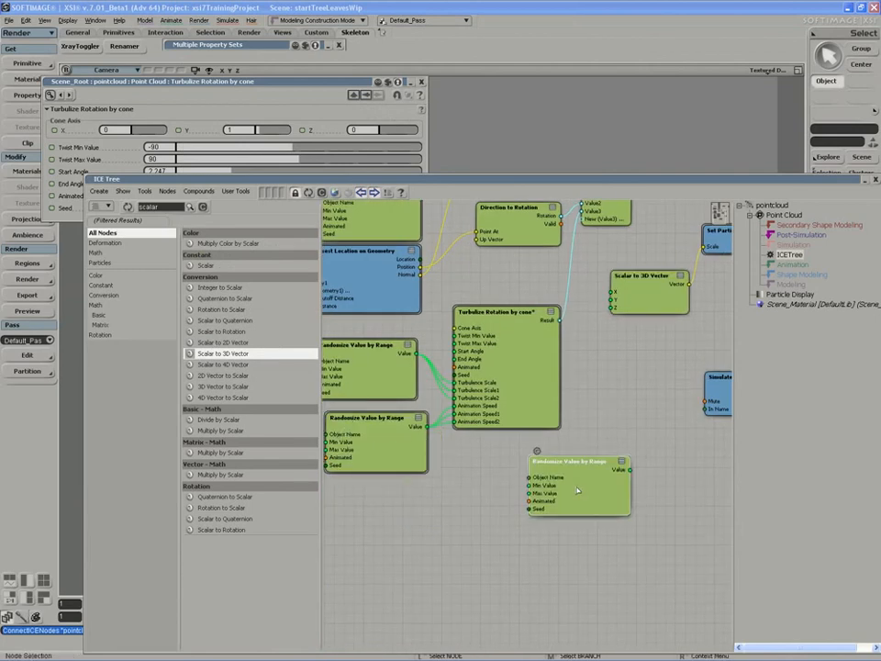
{"action": "double_click", "coordinate": [576, 491]}
{"action": "double_click", "coordinate": [301, 115]}
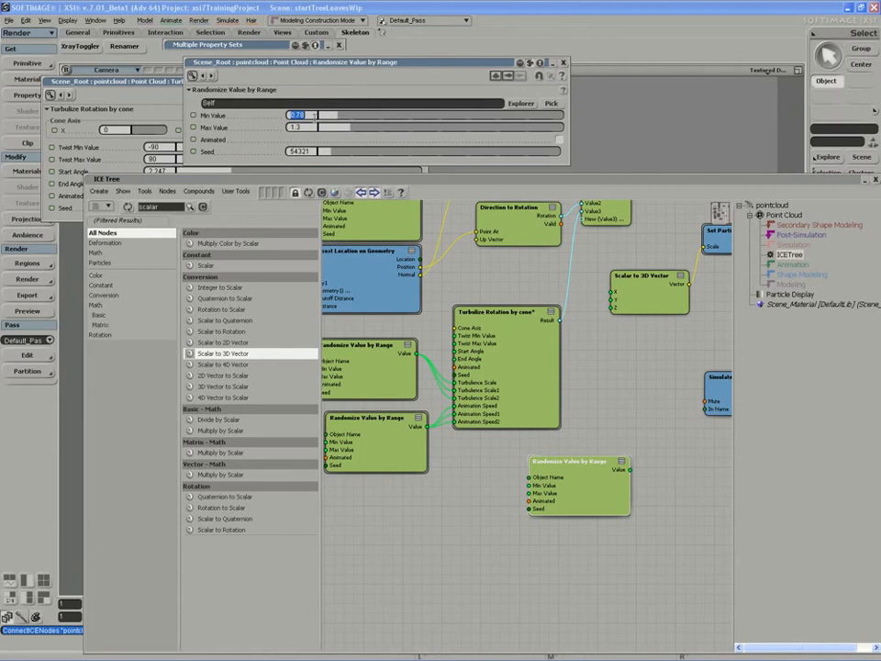
{"action": "type", "text": "0.35"}
{"action": "key", "text": "Tab"}
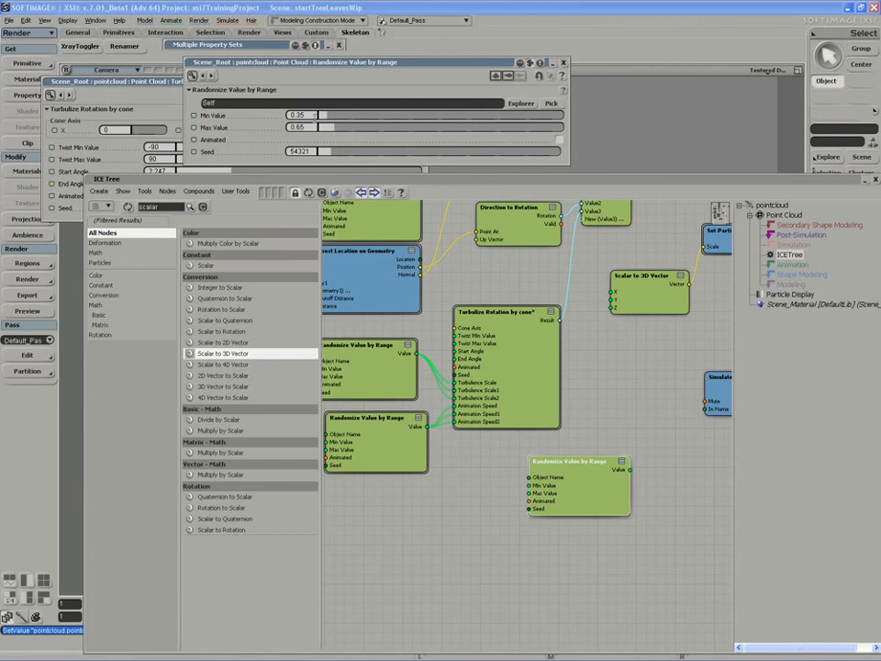
Duplicate the 0.35–0.65 Randomize Value by Range node, place the copy above it, and set the original's seed to 18182.
{"action": "left_click", "coordinate": [568, 472]}
{"action": "key", "text": "ctrl+d"}
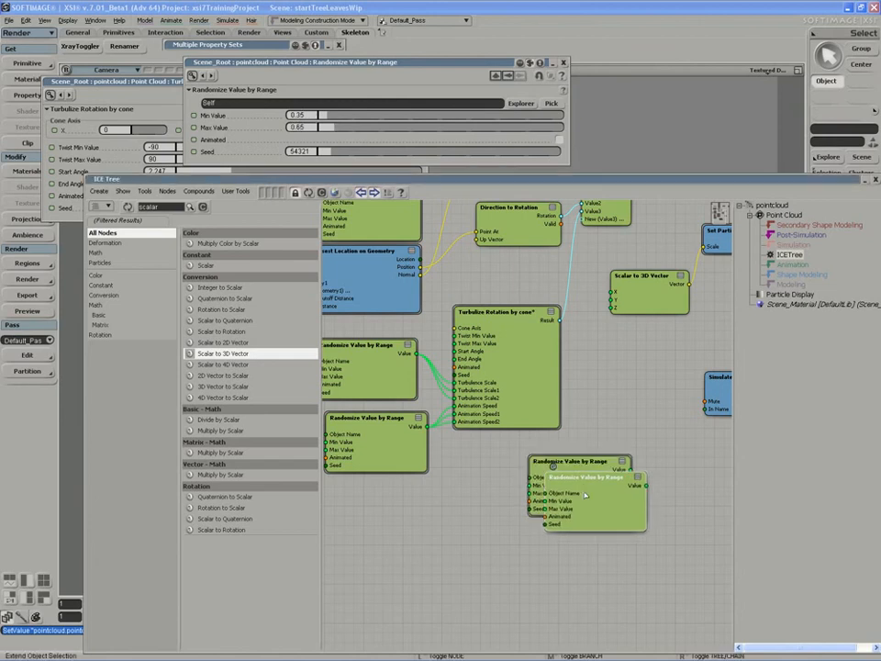
{"action": "left_click_drag", "start_coordinate": [585, 492], "coordinate": [585, 390]}
{"action": "left_click_drag", "start_coordinate": [490, 328], "coordinate": [465, 333]}
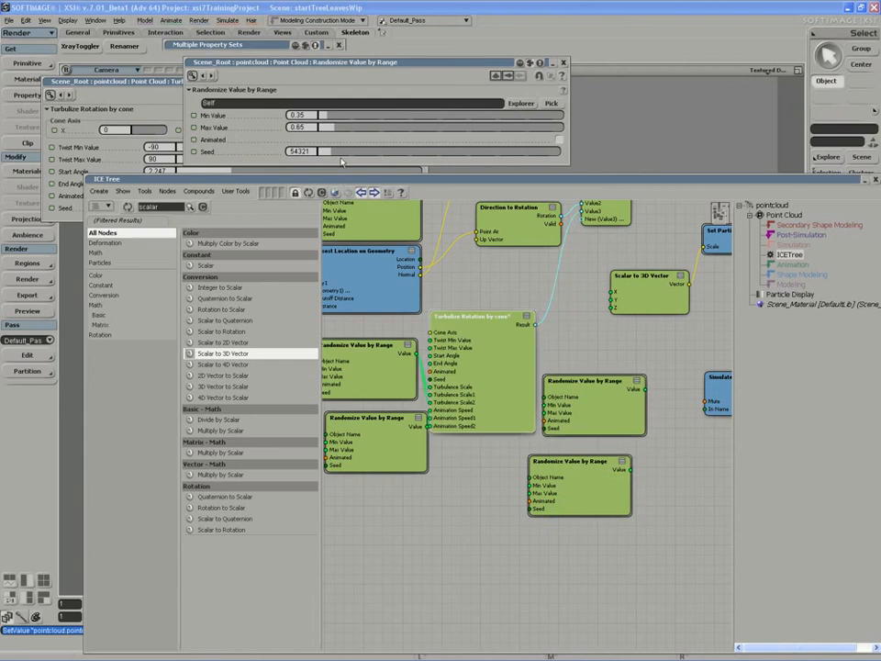
{"action": "left_click_drag", "start_coordinate": [324, 152], "coordinate": [322, 155]}
Connect the duplicated Randomize Value by Range node to the X input of Scalar to 3D Vector and the original to the Z input.
{"action": "left_click_drag", "start_coordinate": [592, 387], "coordinate": [508, 275]}
{"action": "left_click_drag", "start_coordinate": [561, 273], "coordinate": [610, 292]}
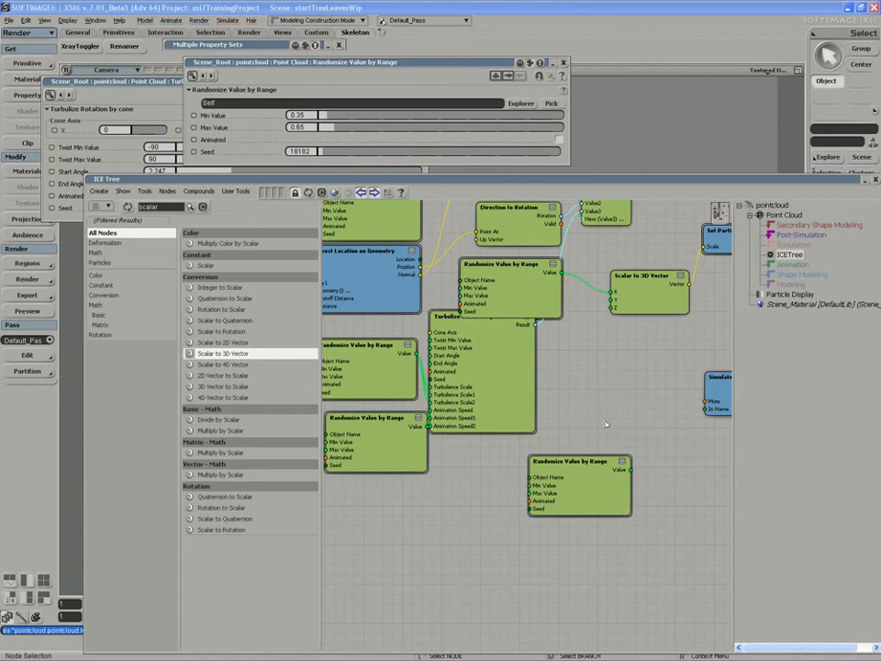
{"action": "left_click_drag", "start_coordinate": [617, 474], "coordinate": [596, 331]}
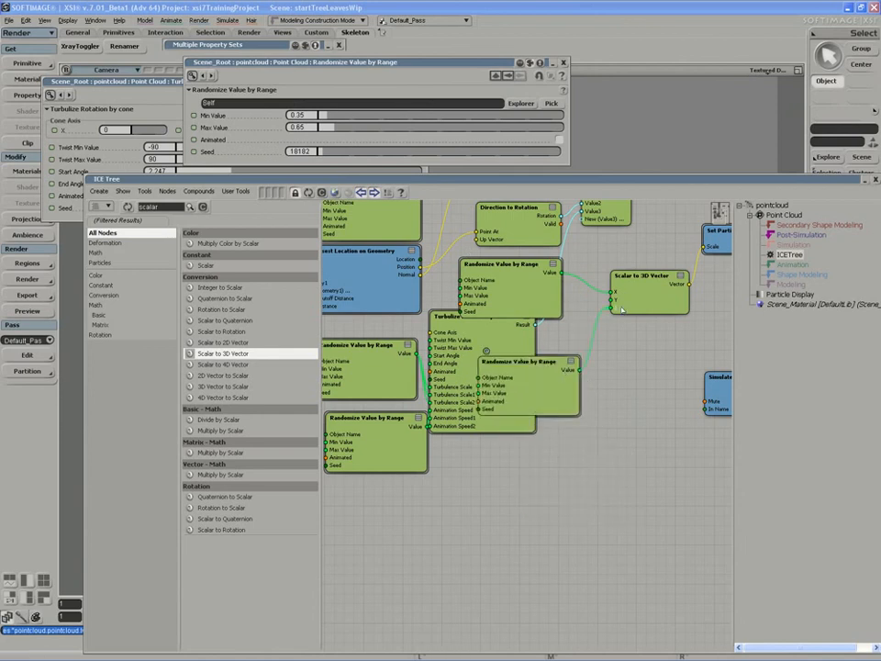
{"action": "left_click_drag", "start_coordinate": [540, 393], "coordinate": [544, 393]}
{"action": "left_click_drag", "start_coordinate": [522, 296], "coordinate": [524, 300]}
{"action": "left_click_drag", "start_coordinate": [549, 390], "coordinate": [539, 377]}
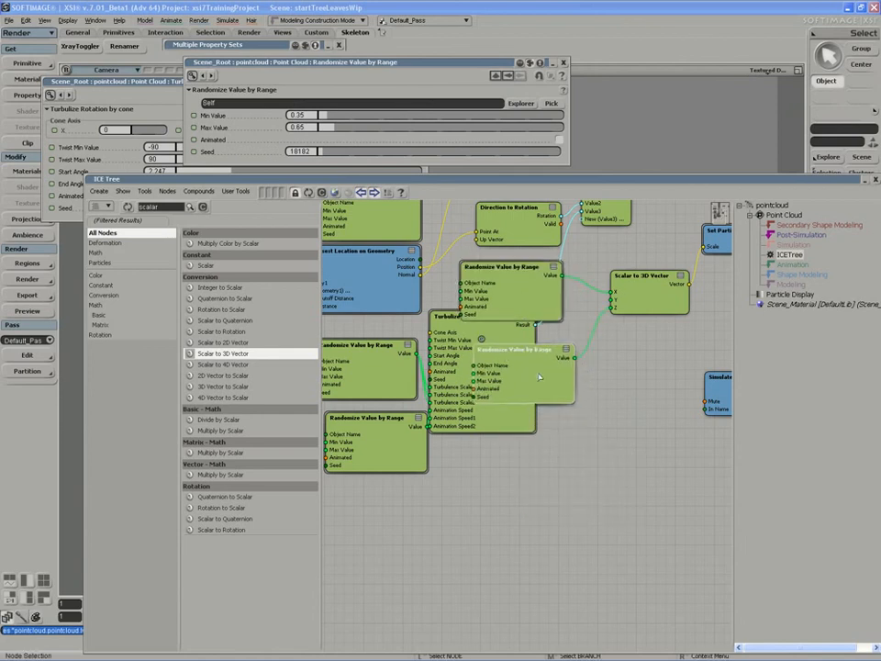
Move Scalar to 3D Vector and its two Randomize Value by Range nodes below Turbulize Rotation by cone, and reposition Set Particle Scale.
{"action": "left_click_drag", "start_coordinate": [521, 308], "coordinate": [527, 310]}
{"action": "left_click_drag", "start_coordinate": [647, 302], "coordinate": [653, 302]}
{"action": "mouse_move", "coordinate": [532, 360]}
{"action": "left_mouse_down"}
{"action": "mouse_move", "coordinate": [521, 346]}
{"action": "mouse_move", "coordinate": [521, 370]}
{"action": "left_mouse_up"}
{"action": "key", "text": "s"}
{"action": "left_click_drag", "start_coordinate": [441, 406], "coordinate": [409, 400]}
{"action": "middle_click_drag", "start_coordinate": [621, 281], "coordinate": [545, 501]}
{"action": "left_click", "coordinate": [698, 380]}
{"action": "key", "text": "s"}
{"action": "left_click_drag", "start_coordinate": [658, 370], "coordinate": [534, 420]}
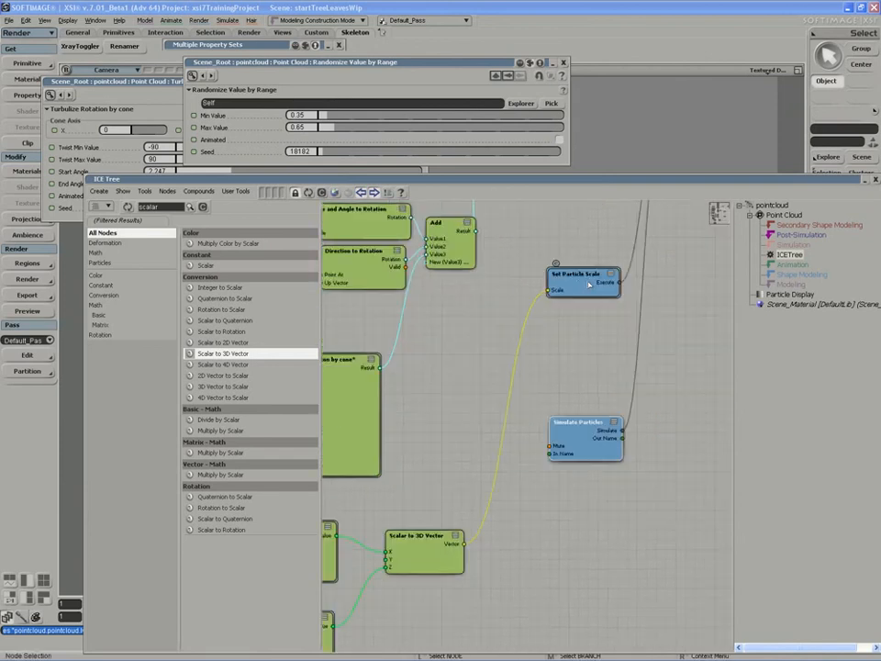
{"action": "left_click_drag", "start_coordinate": [590, 283], "coordinate": [612, 278]}
{"action": "key", "text": "s"}
{"action": "left_click_drag", "start_coordinate": [390, 518], "coordinate": [394, 517]}
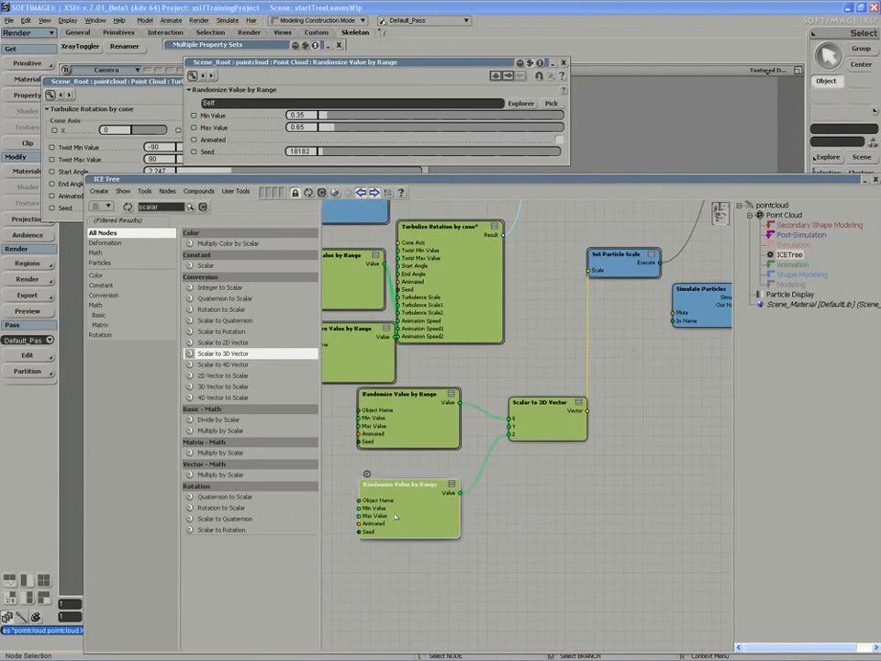
Duplicate a Randomize Value by Range node and connect the copy to Scalar to 3D Vector's Y input, using seed 20455 and maximum 0.82.
{"action": "left_click", "coordinate": [399, 417]}
{"action": "key", "text": "ctrl+d"}
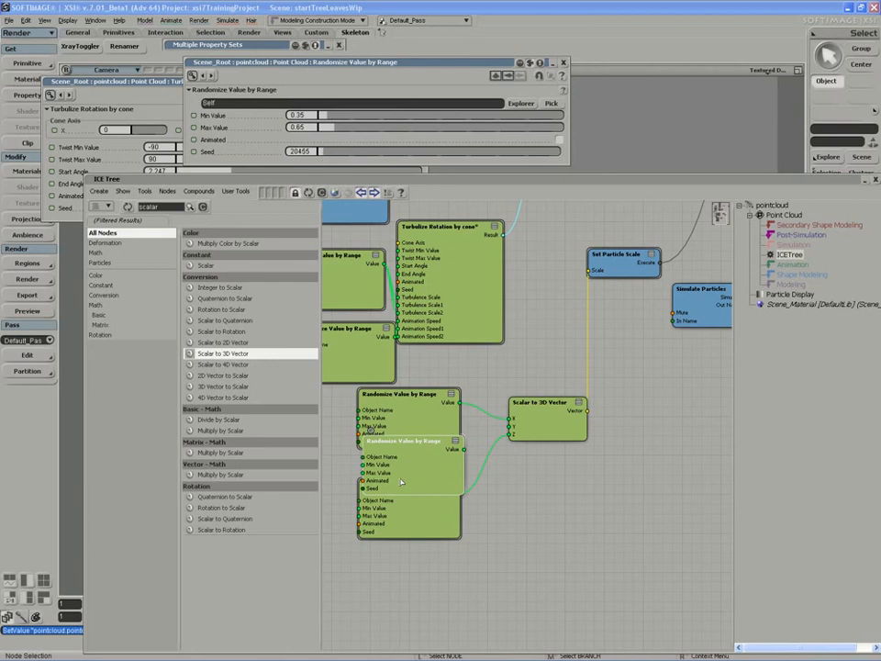
{"action": "middle_click_drag", "start_coordinate": [401, 481], "coordinate": [424, 387]}
{"action": "left_click_drag", "start_coordinate": [448, 431], "coordinate": [453, 510]}
{"action": "left_click_drag", "start_coordinate": [442, 336], "coordinate": [437, 375]}
{"action": "mouse_move", "coordinate": [381, 313]}
{"action": "left_mouse_down"}
{"action": "mouse_move", "coordinate": [363, 336]}
{"action": "mouse_move", "coordinate": [372, 322]}
{"action": "left_mouse_up"}
{"action": "left_click_drag", "start_coordinate": [446, 407], "coordinate": [478, 391]}
{"action": "left_click", "coordinate": [401, 410]}
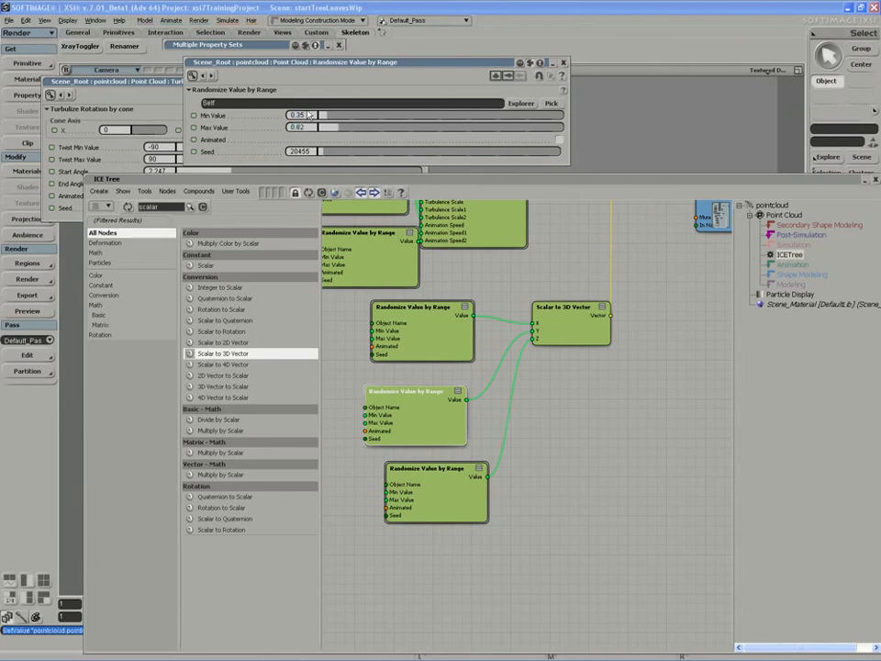
Collapse the ICE Tree window, return to the first frames and play the simulation to examine the leaves' randomized scale from several angles.
{"action": "double_click", "coordinate": [487, 182]}
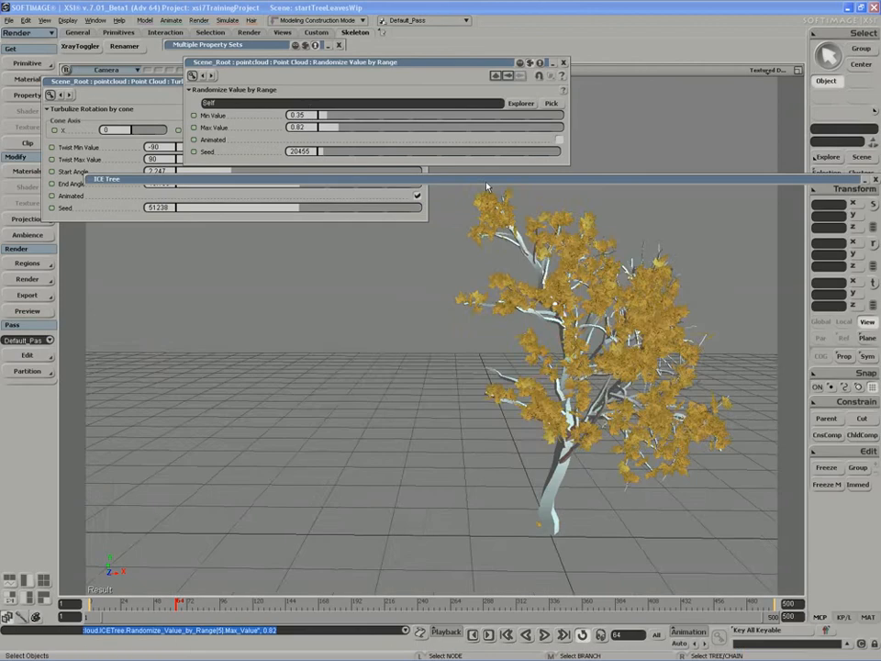
{"action": "key", "text": "s"}
{"action": "right_click_drag", "start_coordinate": [454, 327], "coordinate": [405, 325]}
{"action": "left_click_drag", "start_coordinate": [98, 604], "coordinate": [90, 603]}
{"action": "key", "text": "period"}
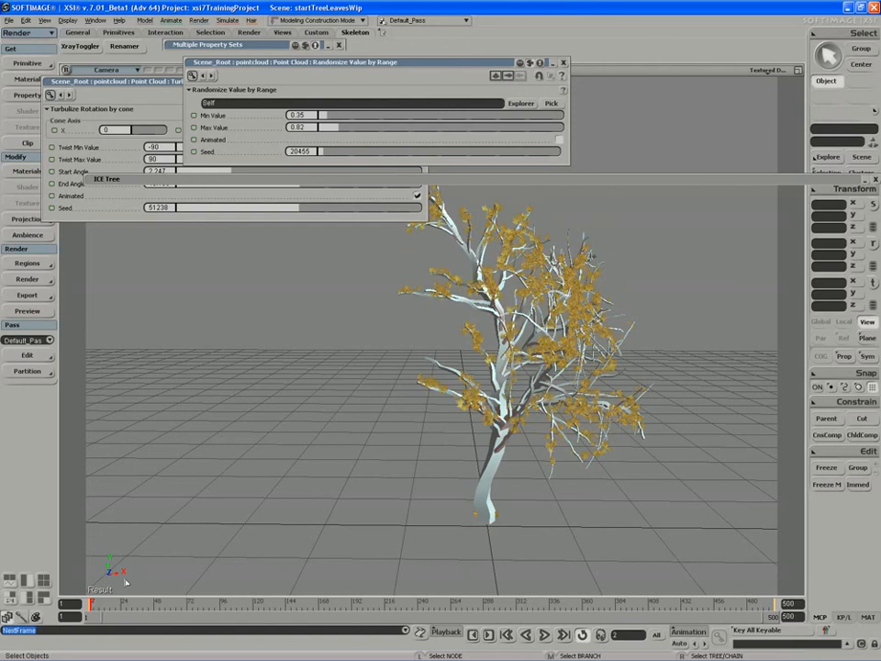
{"action": "key", "text": "s"}
{"action": "right_click_drag", "start_coordinate": [638, 378], "coordinate": [552, 418]}
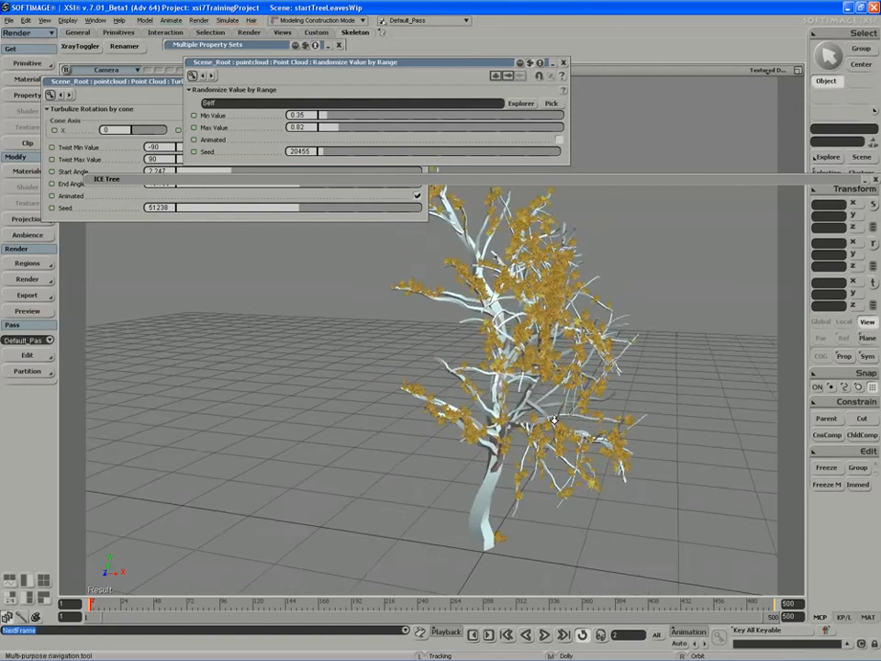
{"action": "middle_click_drag", "start_coordinate": [552, 418], "coordinate": [536, 431]}
{"action": "key", "text": "s"}
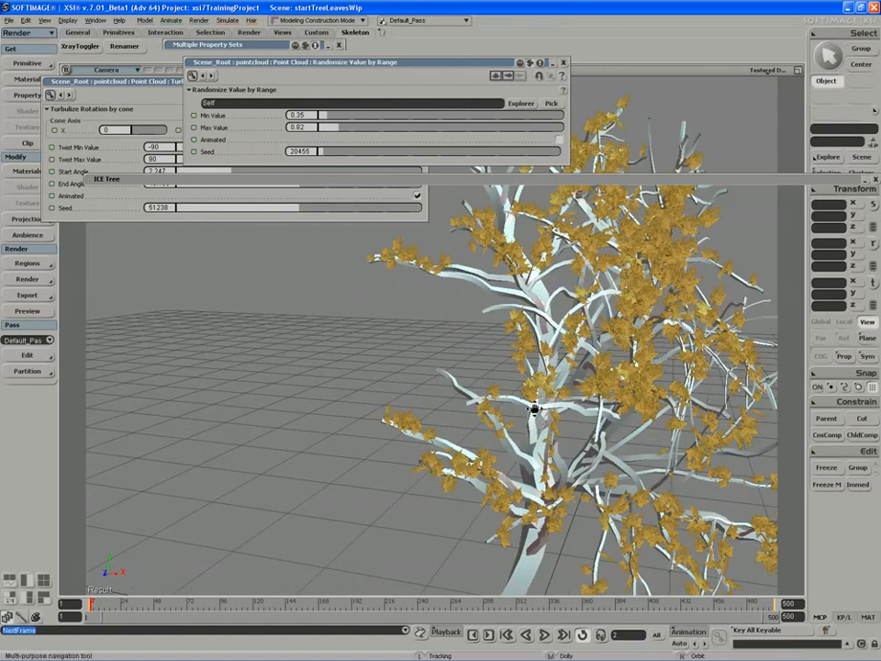
{"action": "mouse_move", "coordinate": [588, 409]}
{"action": "right_mouse_down"}
{"action": "mouse_move", "coordinate": [540, 395]}
{"action": "mouse_move", "coordinate": [589, 395]}
{"action": "right_mouse_up"}
{"action": "middle_click_drag", "start_coordinate": [589, 396], "coordinate": [594, 397]}
{"action": "left_click_drag", "start_coordinate": [594, 396], "coordinate": [603, 403]}
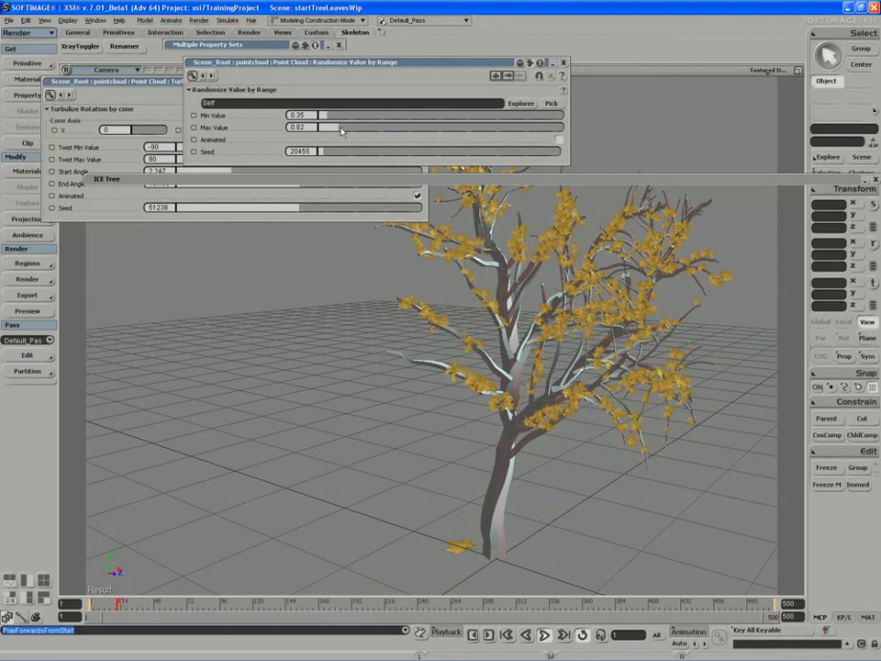
Set the open Randomize Value by Range node's maximum to 1.348, check the larger leaves during playback, and stop the simulation.
{"action": "mouse_move", "coordinate": [341, 131]}
{"action": "left_mouse_down"}
{"action": "mouse_move", "coordinate": [366, 132]}
{"action": "mouse_move", "coordinate": [342, 131]}
{"action": "mouse_move", "coordinate": [353, 132]}
{"action": "left_mouse_up"}
{"action": "key", "text": "ctrl+z"}
{"action": "middle_click_drag", "start_coordinate": [542, 449], "coordinate": [482, 475]}
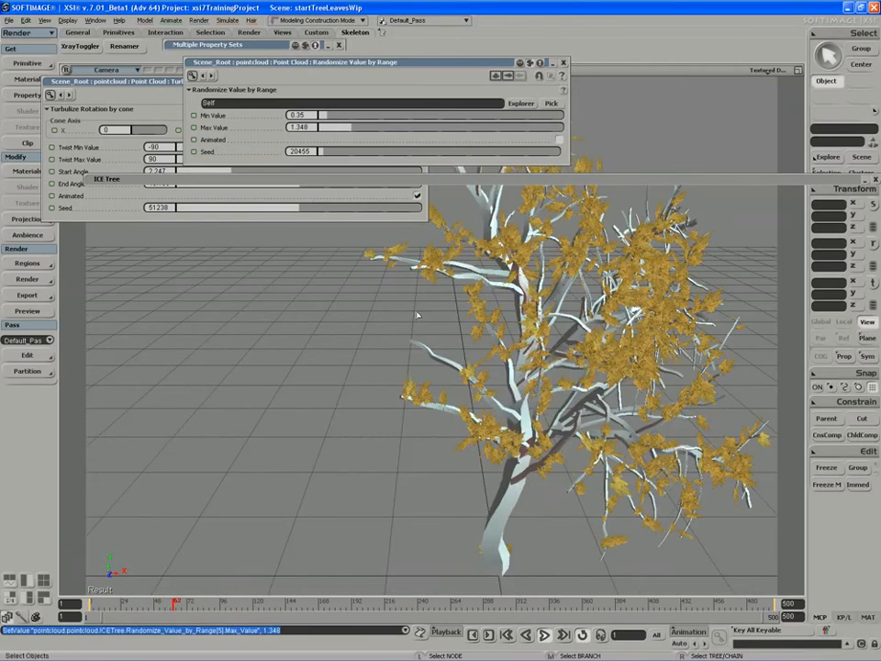
{"action": "left_click", "coordinate": [199, 181]}
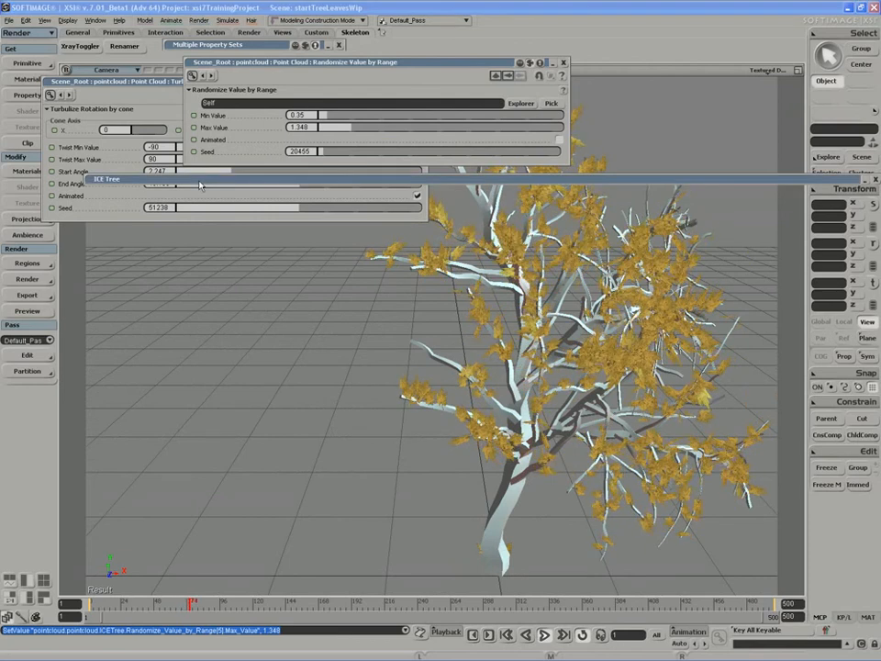
{"action": "left_click", "coordinate": [545, 635]}
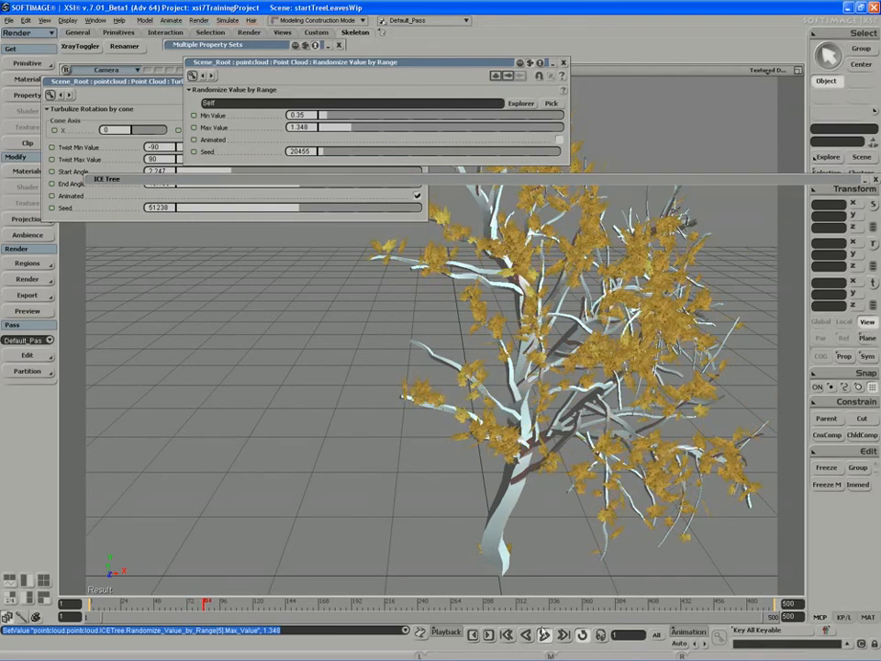
Restore the ICE Tree window and open the properties of the Randomize Value by Range node feeding the X input.
{"action": "double_click", "coordinate": [353, 180]}
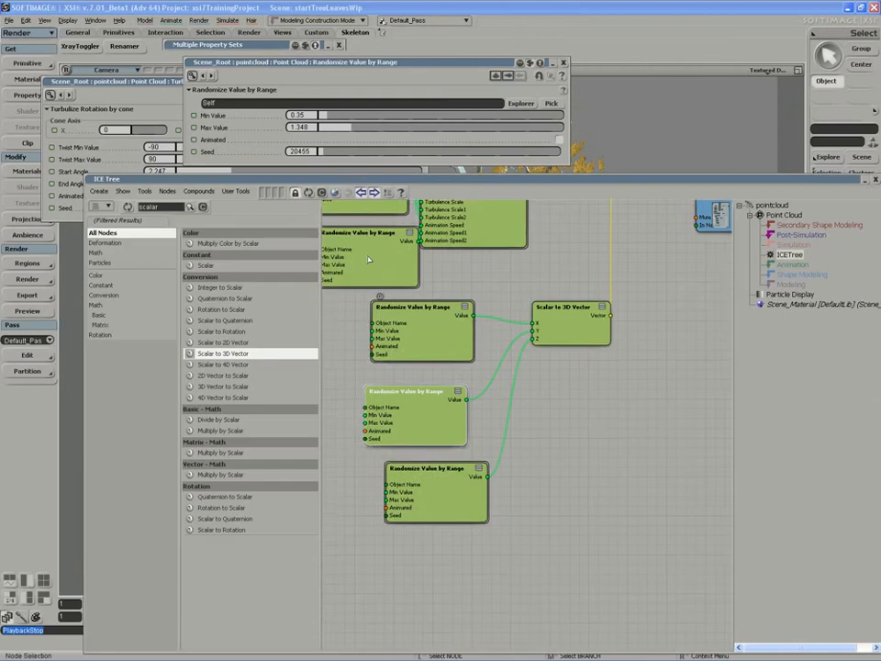
{"action": "left_click_drag", "start_coordinate": [430, 418], "coordinate": [436, 441]}
{"action": "double_click", "coordinate": [430, 350]}
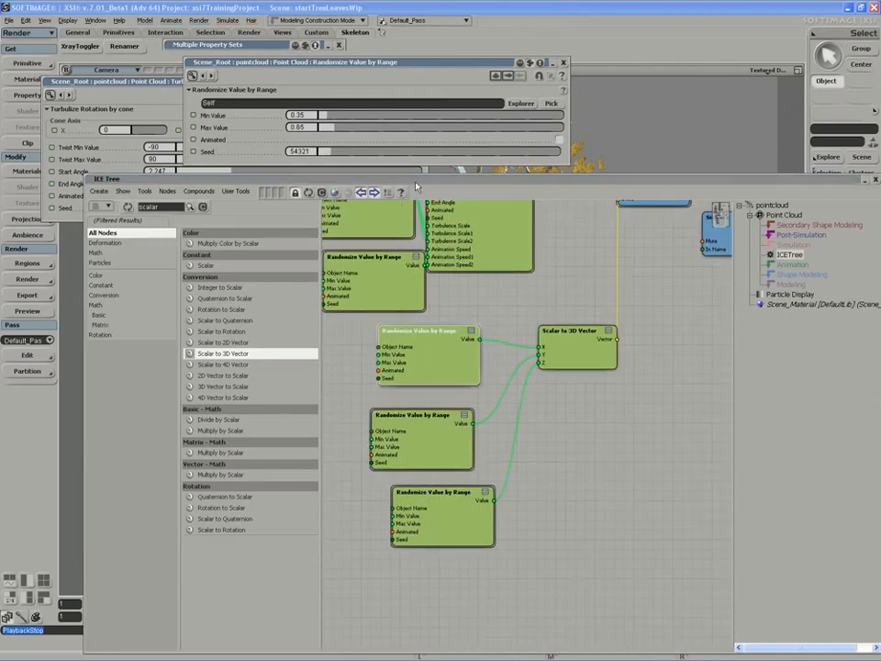
Collapse the ICE Tree window, play the simulation, and set the X-input randomizer's minimum to 0.607 and maximum to 0.764.
{"action": "double_click", "coordinate": [395, 178]}
{"action": "left_click", "coordinate": [546, 635]}
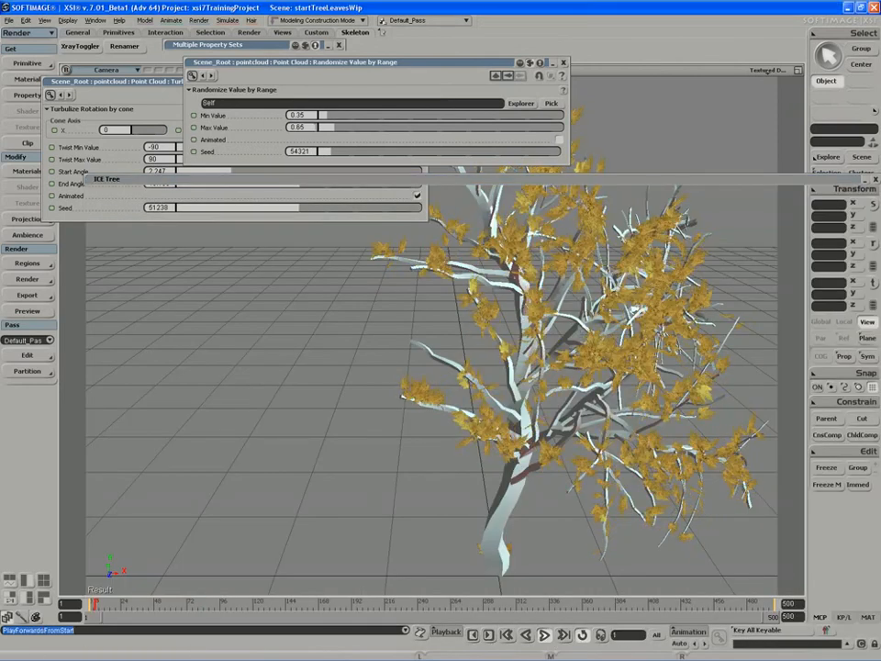
{"action": "left_click_drag", "start_coordinate": [331, 115], "coordinate": [339, 127]}
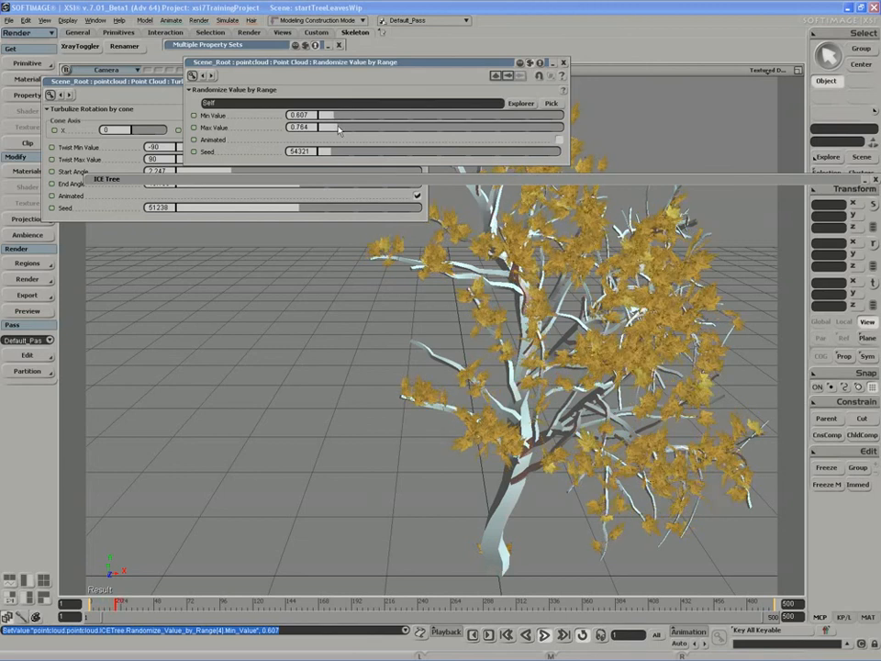
Open the Randomize Value by Range node feeding the Z input and set its minimum to 0.652 and maximum to 0.944 during playback.
{"action": "double_click", "coordinate": [298, 181]}
{"action": "double_click", "coordinate": [442, 526]}
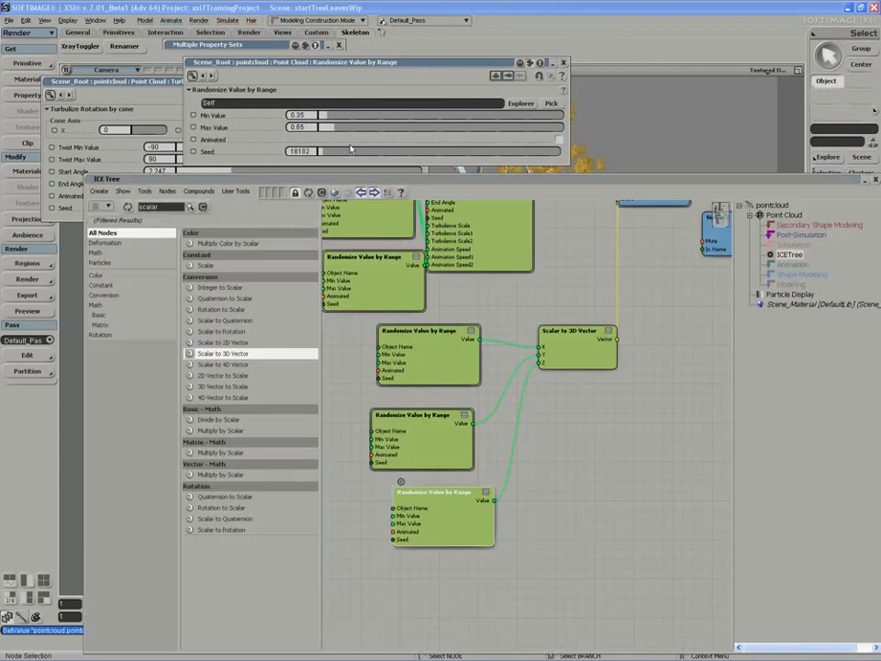
{"action": "double_click", "coordinate": [347, 181]}
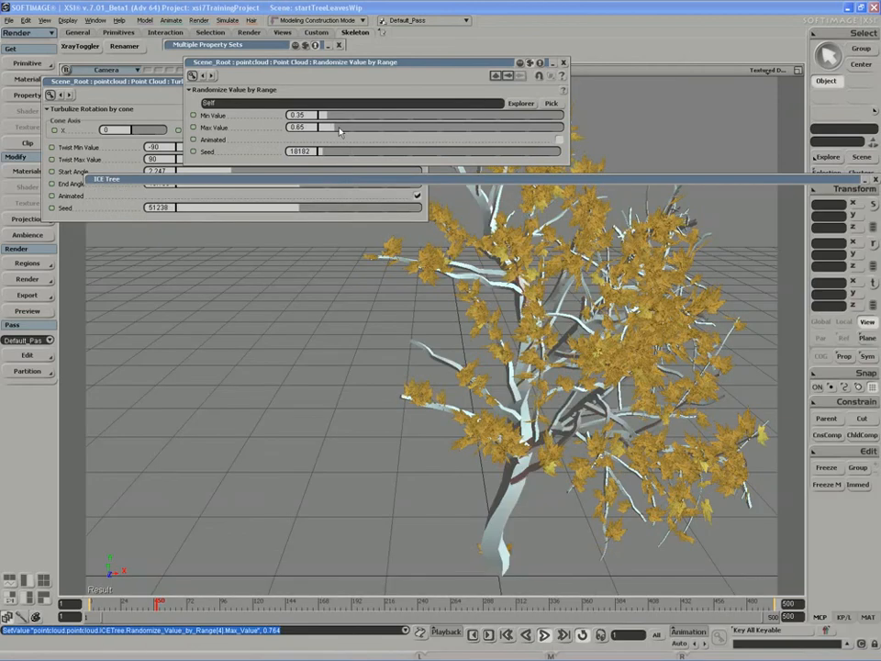
{"action": "mouse_move", "coordinate": [319, 127]}
{"action": "left_mouse_down"}
{"action": "mouse_move", "coordinate": [342, 131]}
{"action": "mouse_move", "coordinate": [332, 118]}
{"action": "left_mouse_up"}
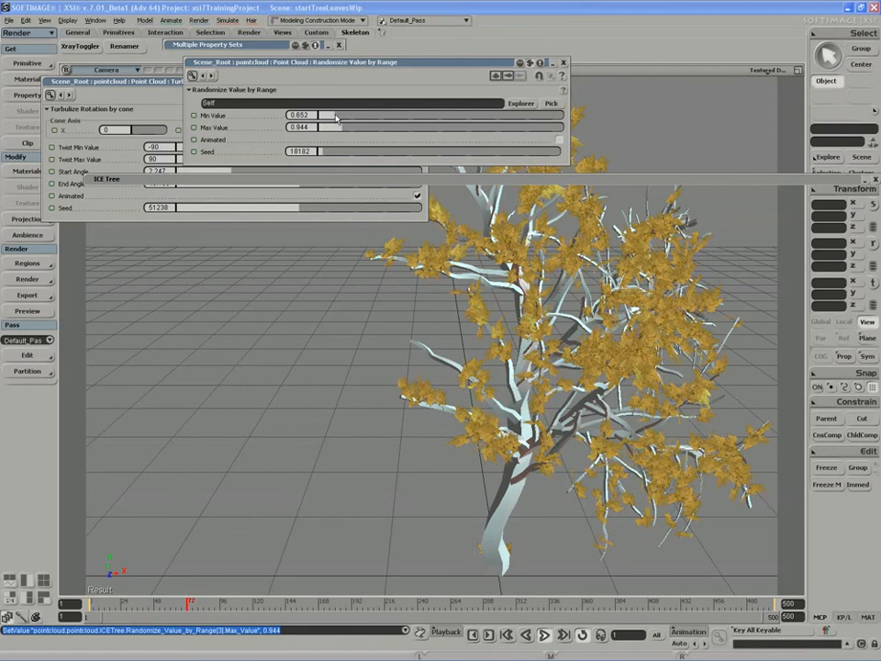
Close the Randomize Value by Range and Turbulize Rotation by cone property pages while the simulation plays.
{"action": "key", "text": "s"}
{"action": "right_click_drag", "start_coordinate": [540, 414], "coordinate": [569, 396]}
{"action": "left_click", "coordinate": [563, 62]}
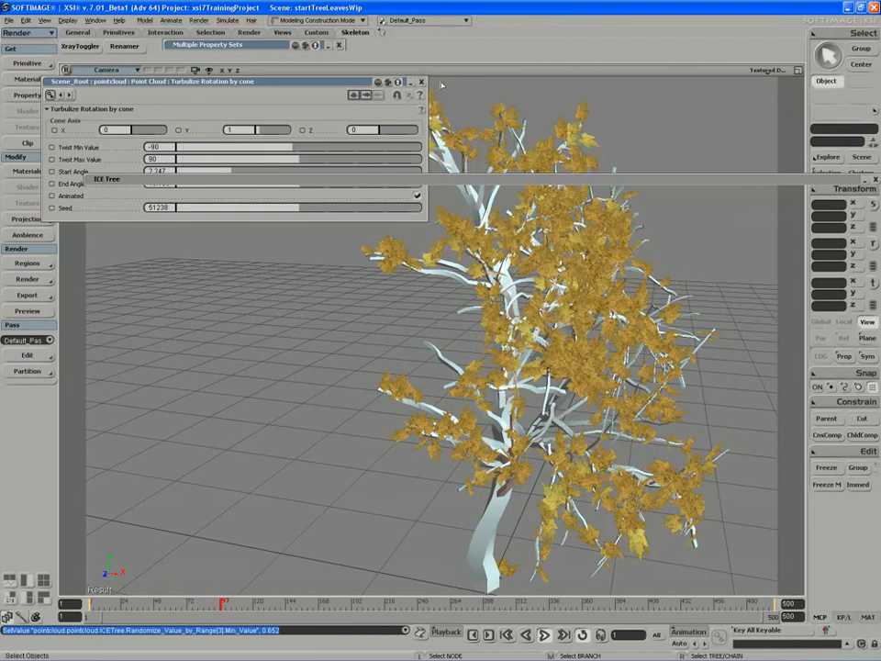
{"action": "left_click", "coordinate": [421, 81]}
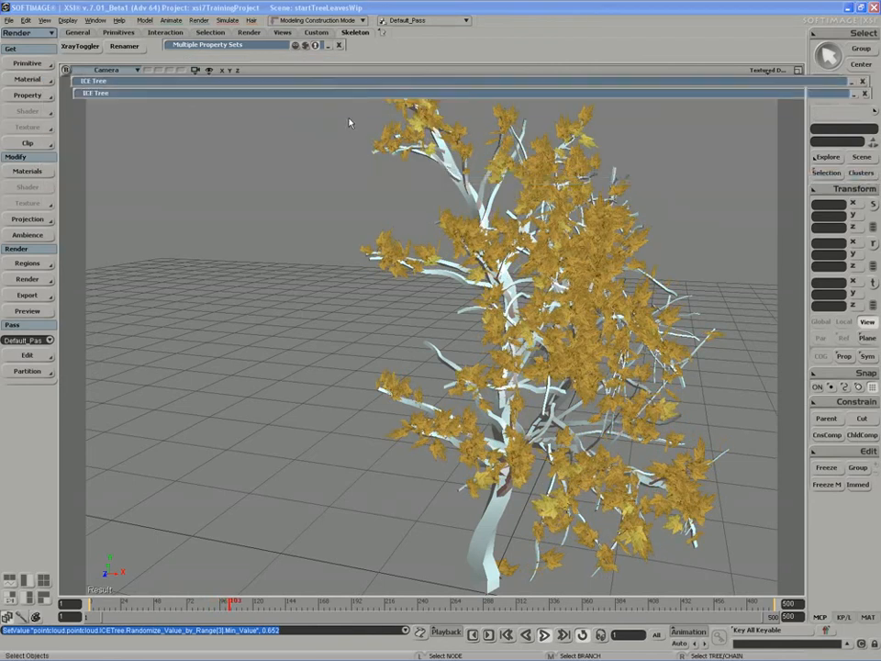
Examine the randomly scaled leaves from another side of the tree and stop the playback.
{"action": "key", "text": "s"}
{"action": "right_click_drag", "start_coordinate": [357, 312], "coordinate": [401, 309]}
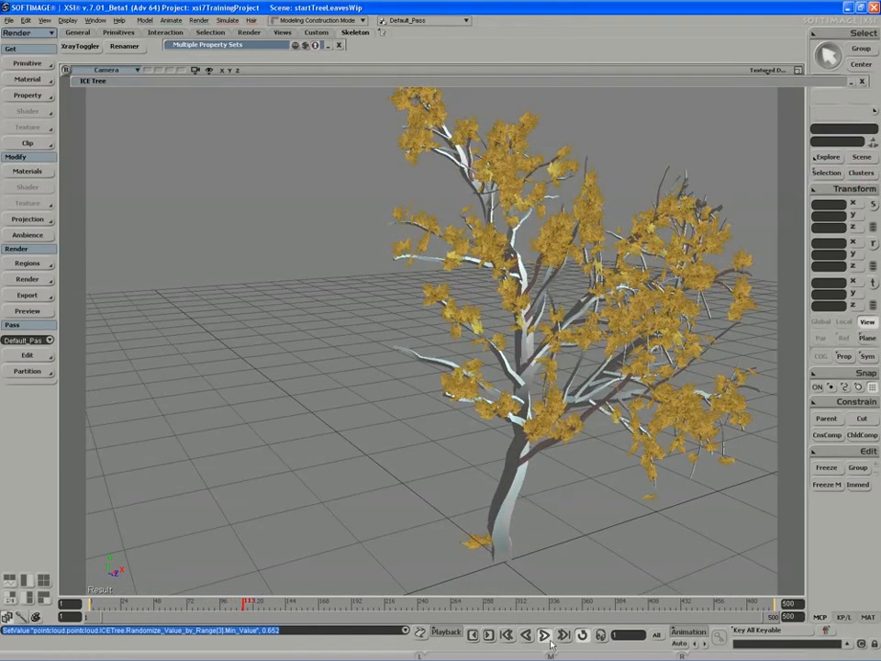
{"action": "left_click", "coordinate": [548, 637]}
{"action": "key", "text": "s"}
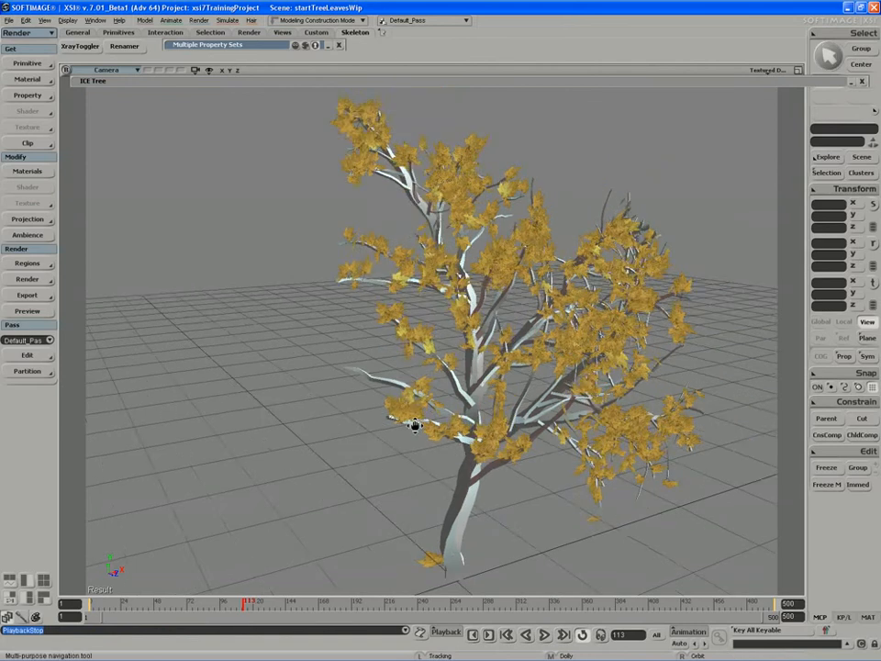